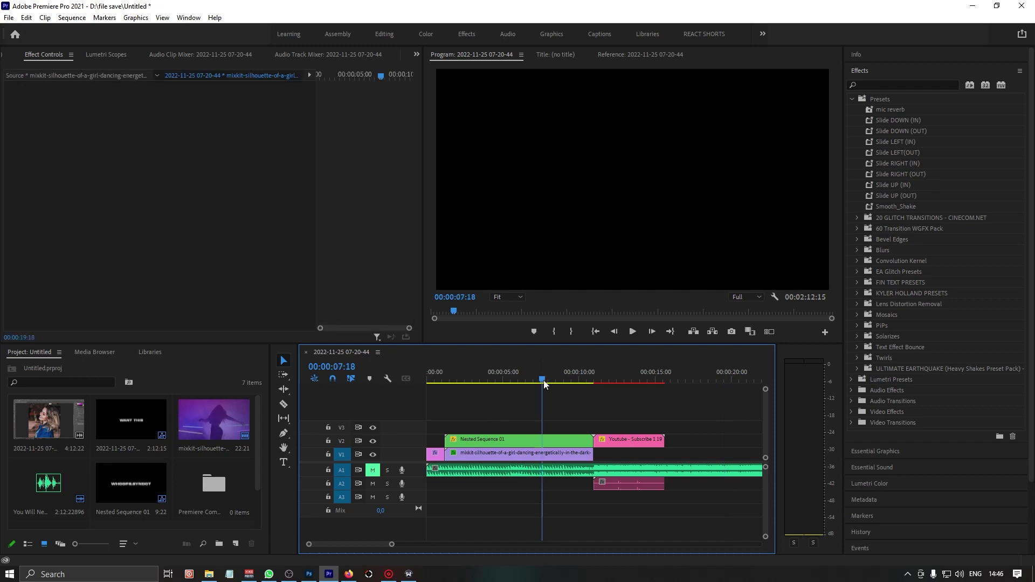
Scrub through the edit and park the playhead at 00:00:16:19, past the existing clips.
mouse_move(544, 380)
left_mouse_down()
mouse_move(553, 382)
mouse_move(510, 384)
mouse_move(532, 384)
left_mouse_up()
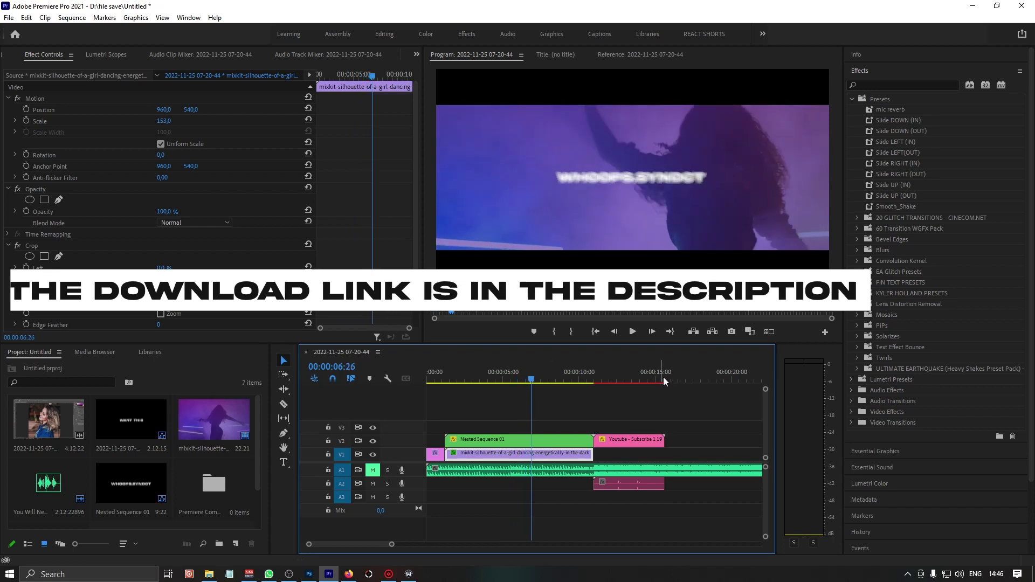
left_click_drag(663, 380, 681, 369)
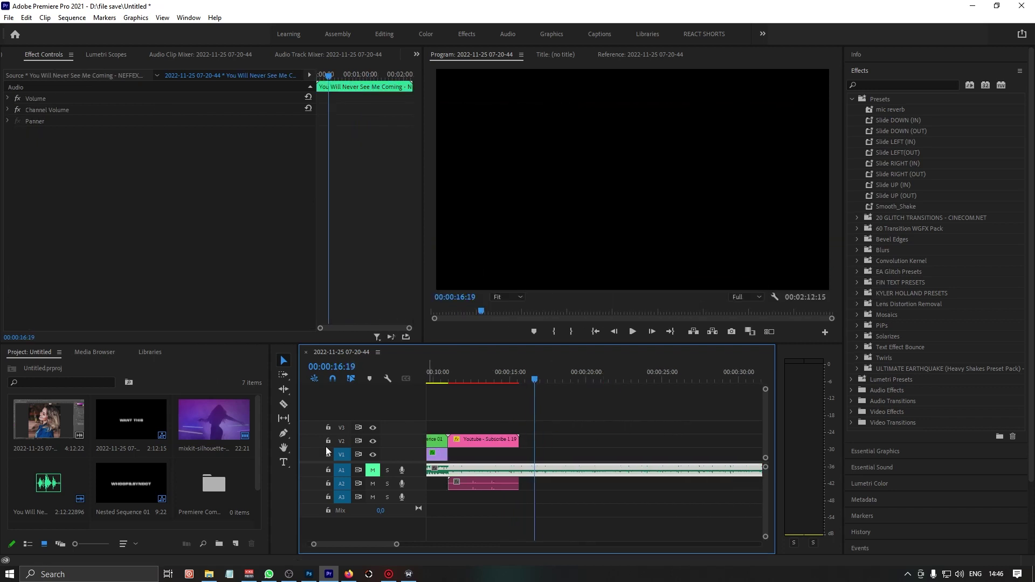
Import the Smooth_Shake preset file through the Effects panel's Import Presets command.
left_click(1020, 72)
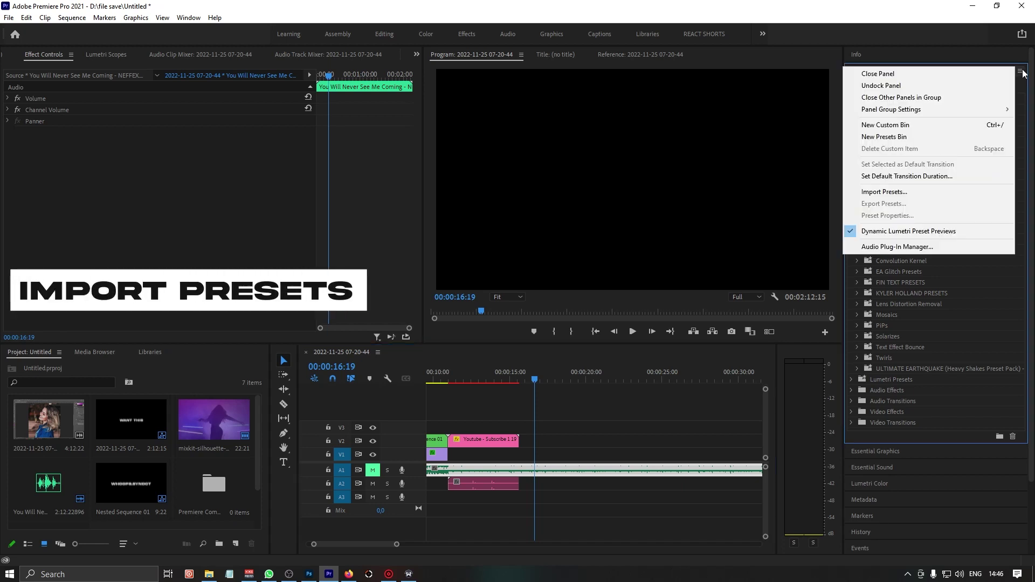
left_click(914, 189)
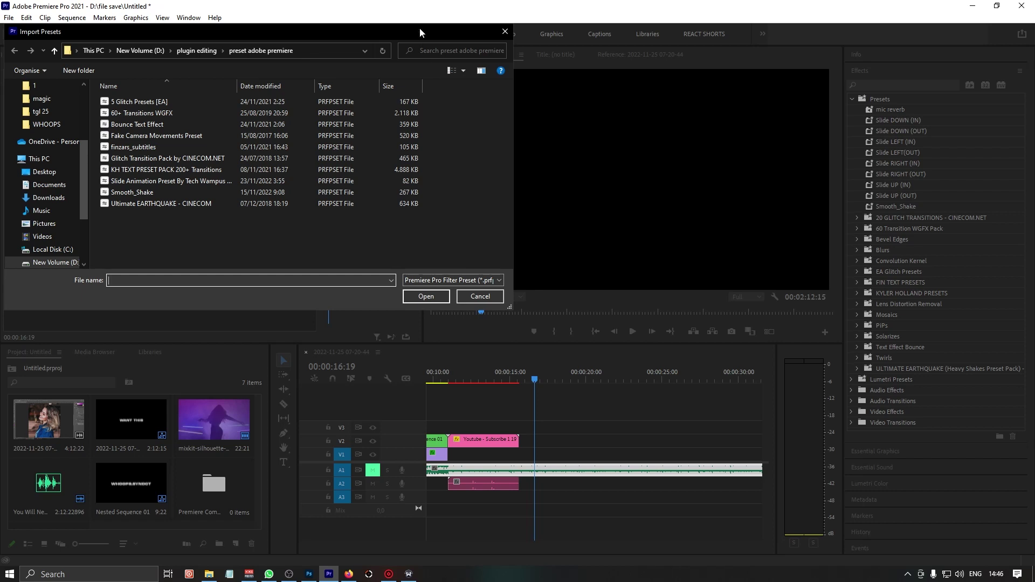
left_click_drag(421, 33, 647, 105)
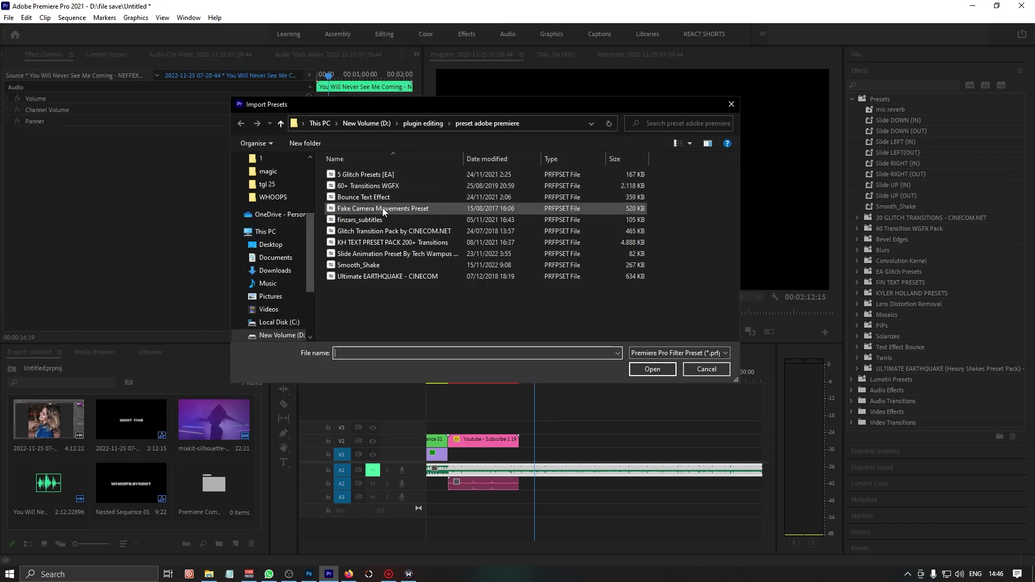
left_click(376, 266)
left_click(652, 369)
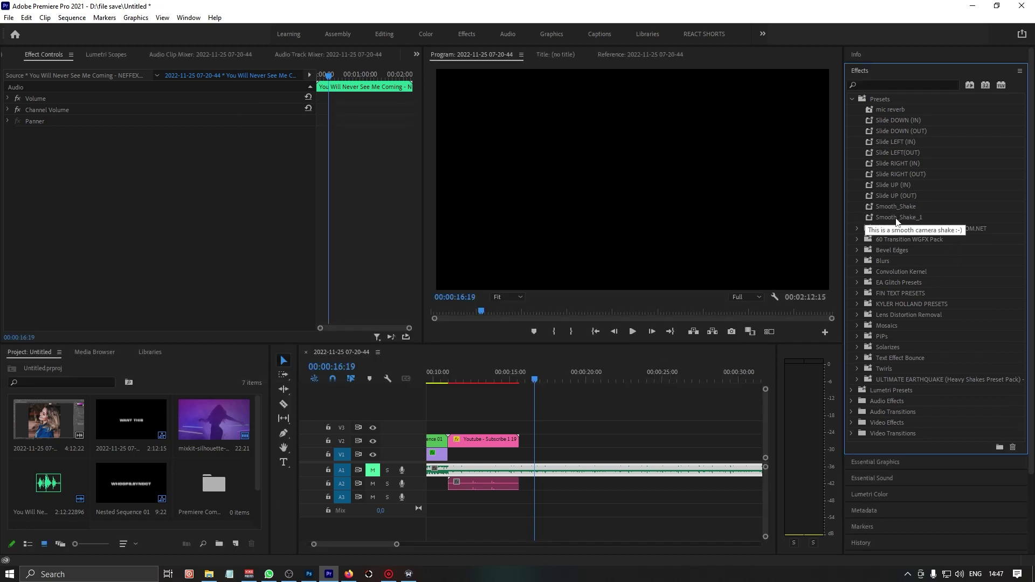
Add a WHOOPS.SYNDCT text title at the playhead and centre it in the frame.
left_click(284, 463)
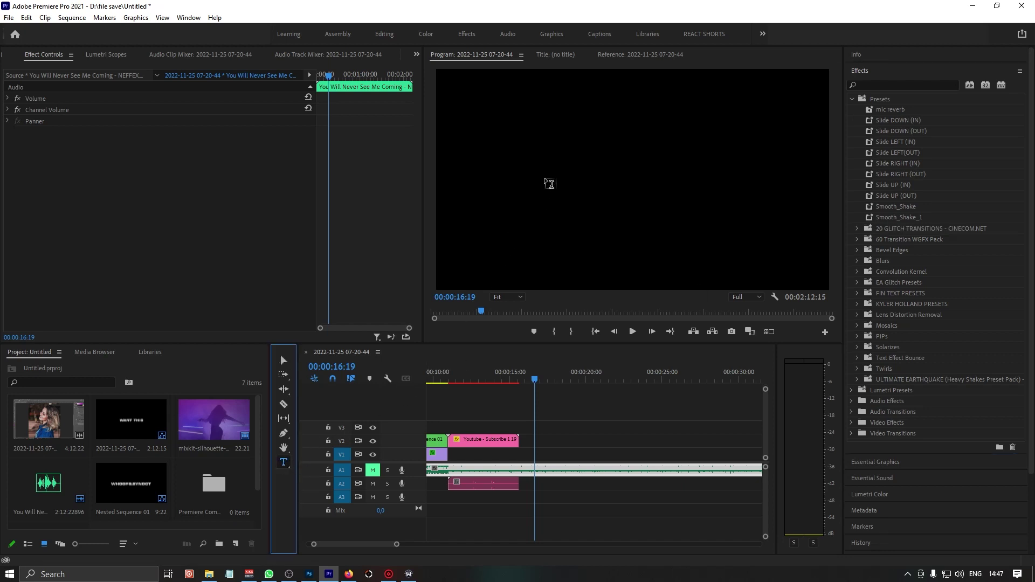
left_click(547, 170)
type("WHOOPS.SYNDCT")
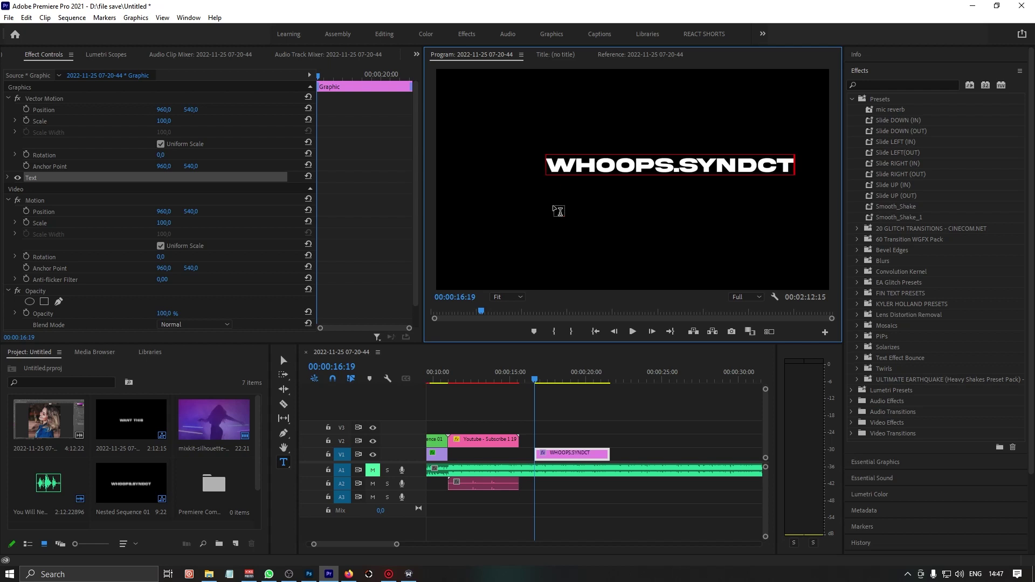
key("Escape")
left_click_drag(688, 171, 656, 190)
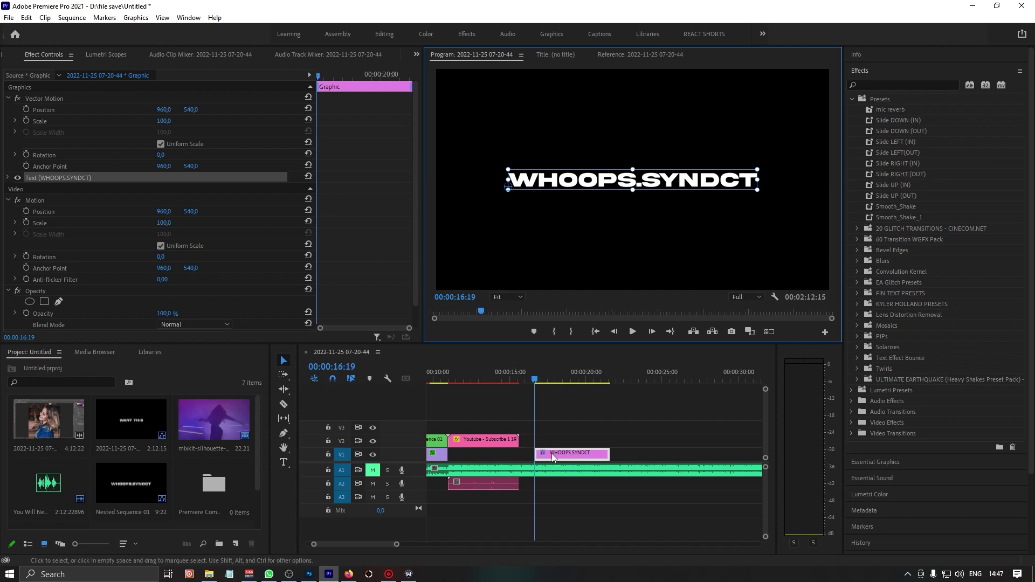
Zoom the timeline in on the title clip and extend it to about seven seconds.
scroll(551, 460, "up", 1)
left_click(635, 454)
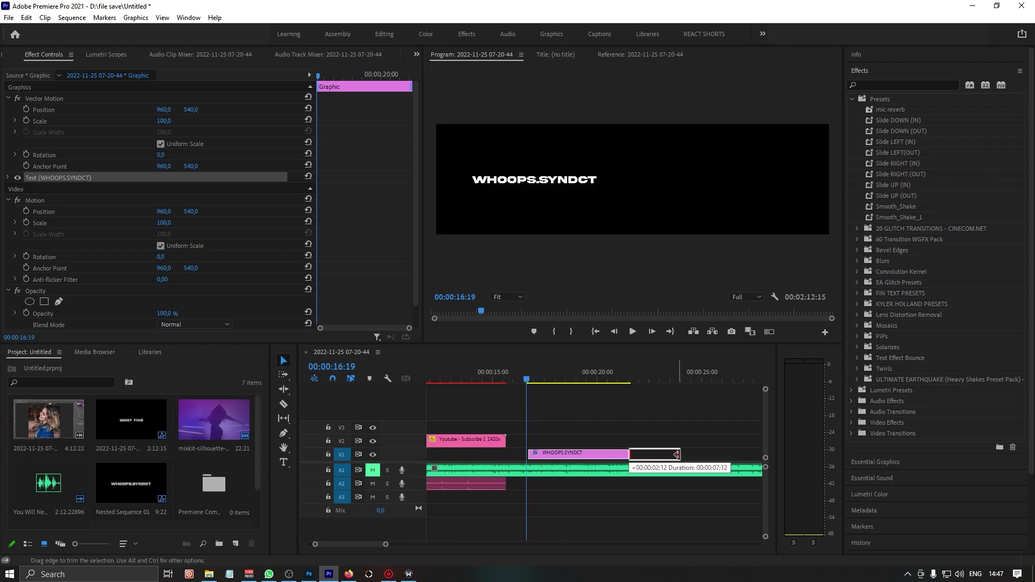
scroll(663, 459, "up", 1)
Razor the title clip into short pieces, then drop Slide DOWN (IN) onto the first piece.
key("c")
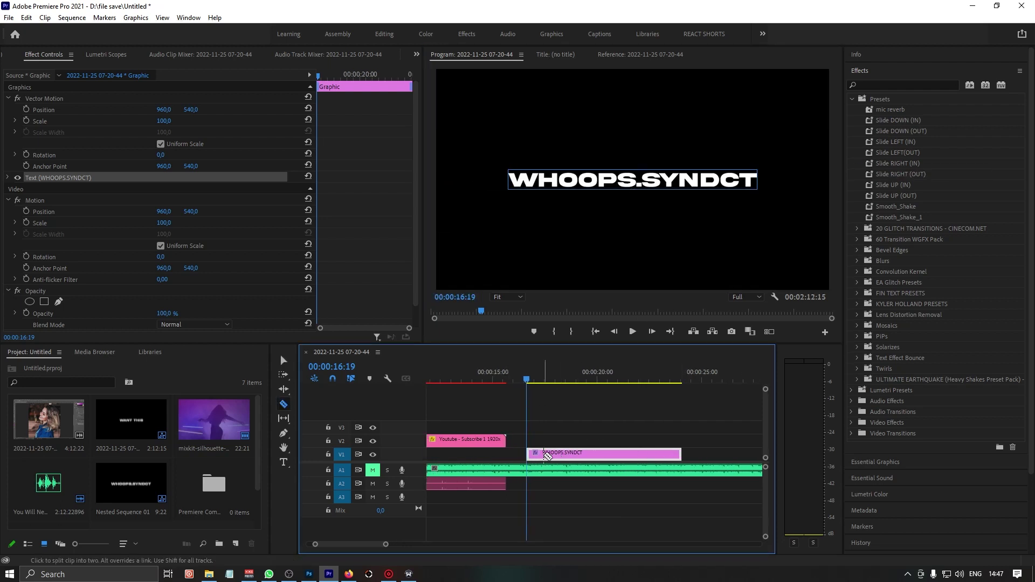
left_click(543, 454)
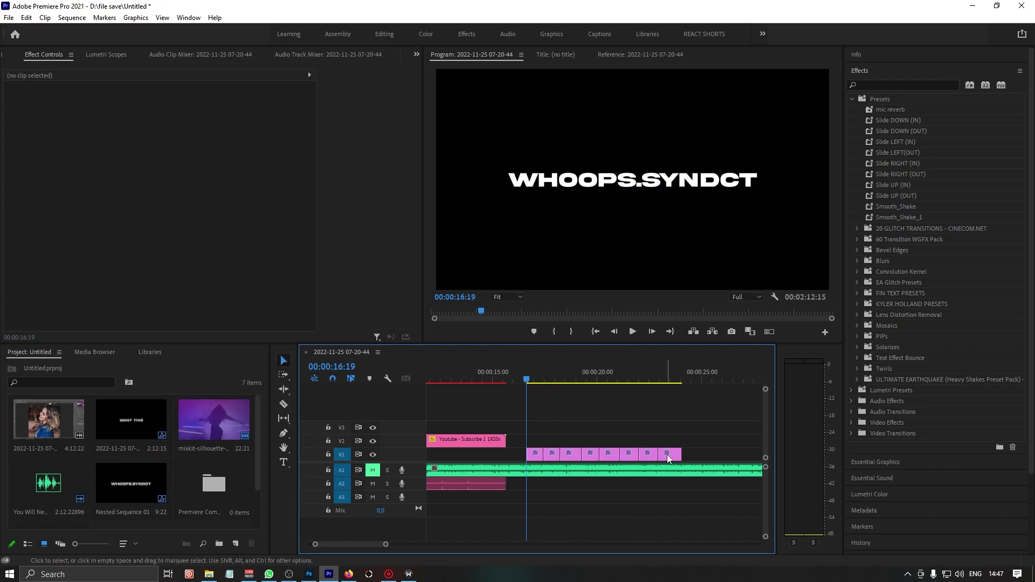
left_click(674, 456)
key("v")
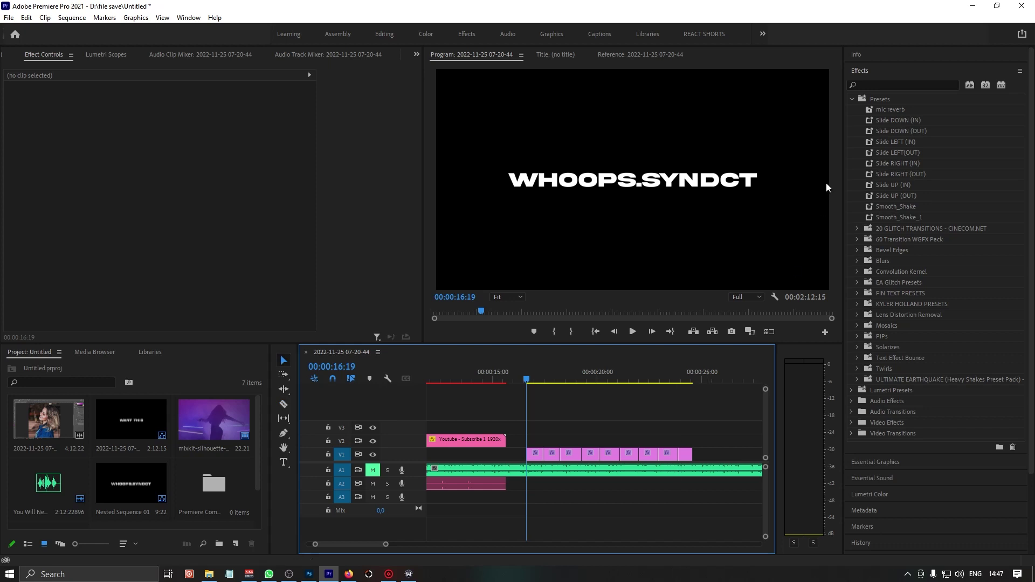
left_click_drag(902, 120, 534, 456)
Apply Slide DOWN (IN) and Slide DOWN (OUT) to the first title piece and play it.
left_click_drag(912, 131, 639, 366)
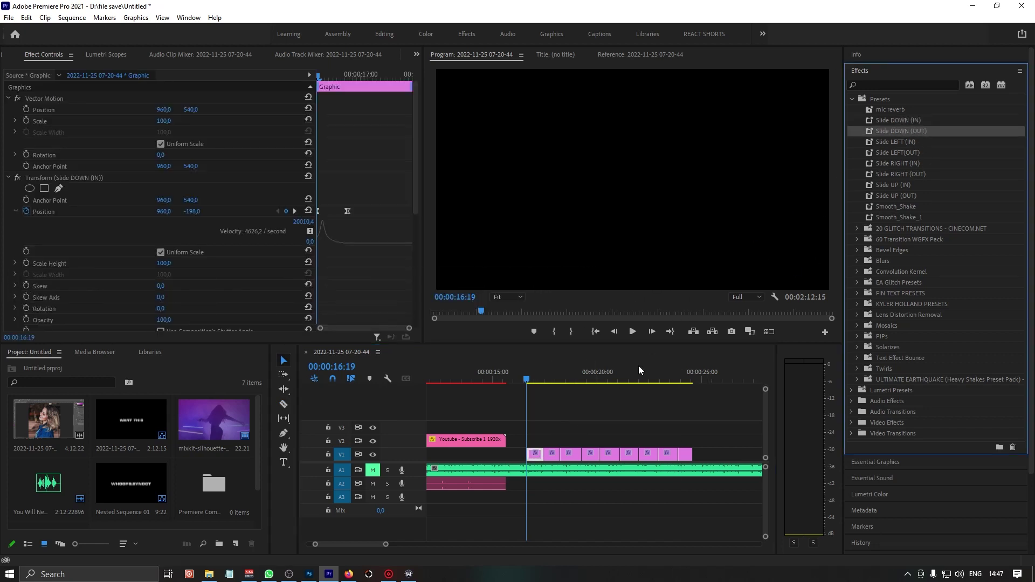
left_click_drag(547, 458, 546, 459)
key("space")
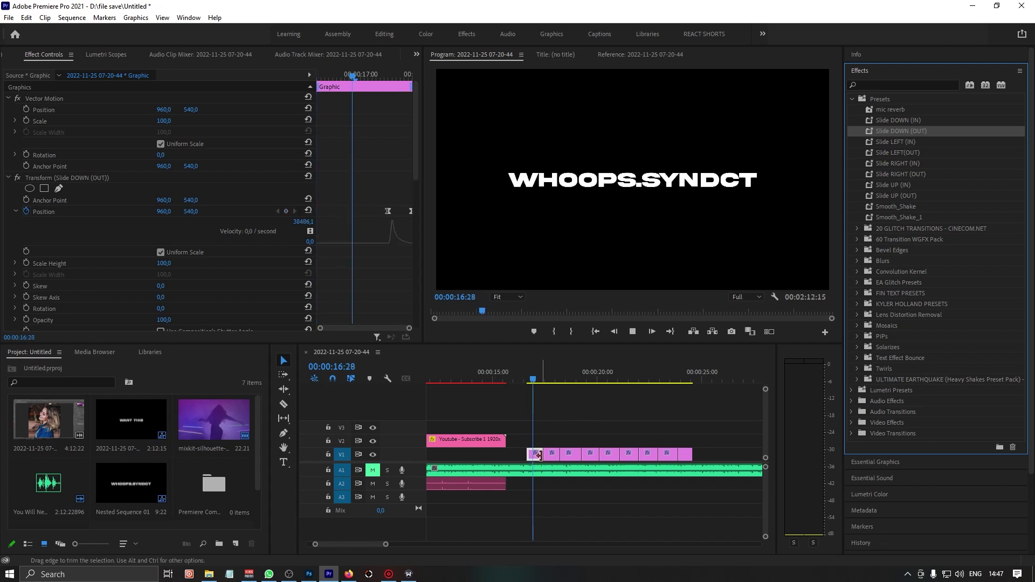
Give the second title piece Slide LEFT (IN) and Slide LEFT (OUT), then preview.
left_click(551, 453)
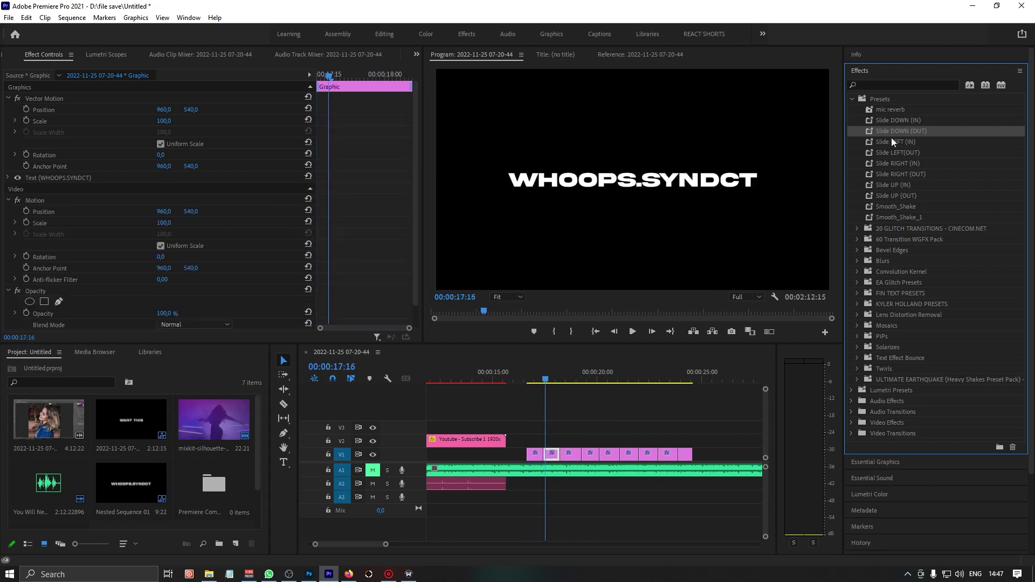
left_click_drag(891, 138, 551, 455)
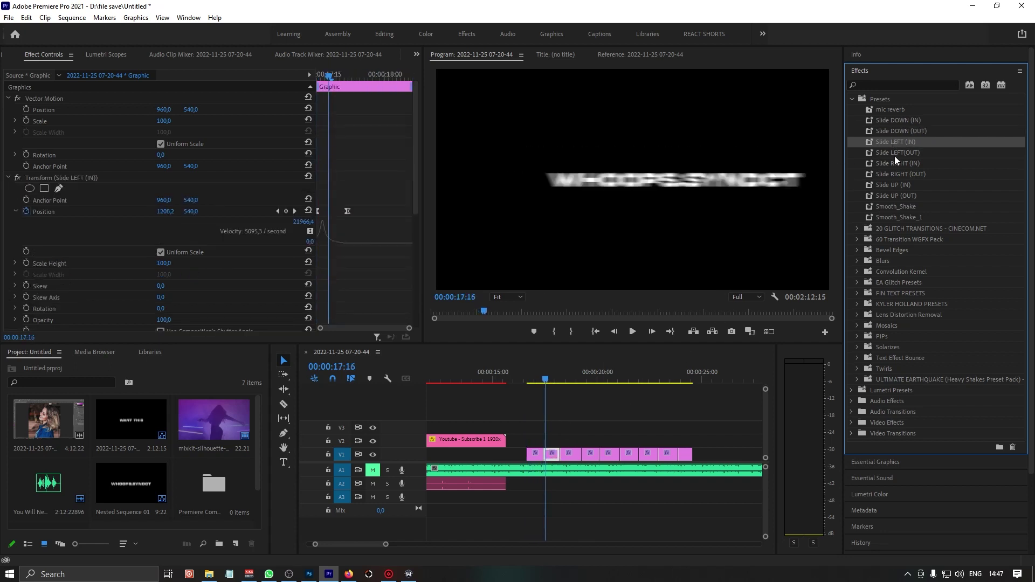
left_click_drag(896, 155, 875, 180)
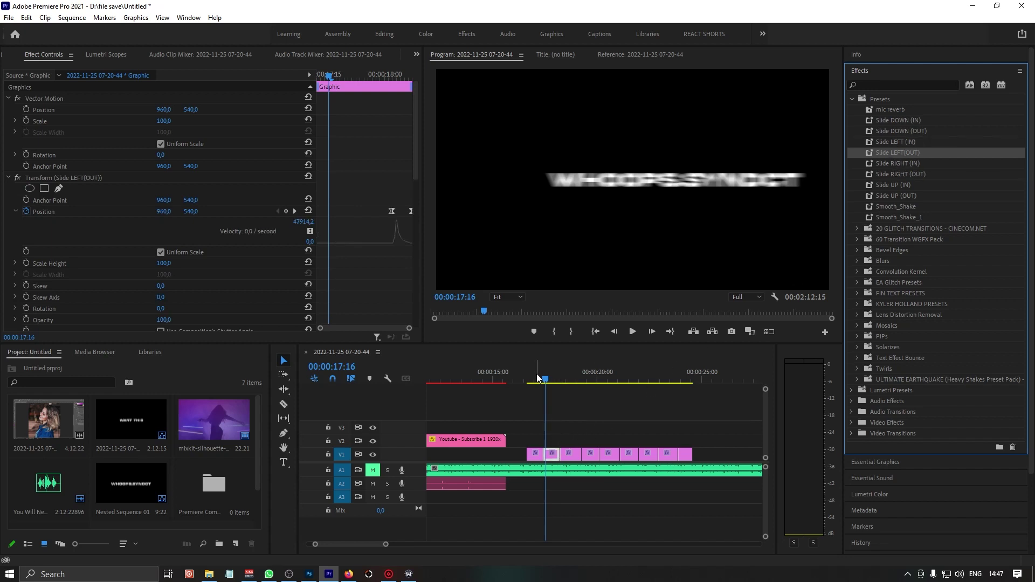
left_click_drag(558, 457, 558, 470)
left_click(522, 379)
key("space")
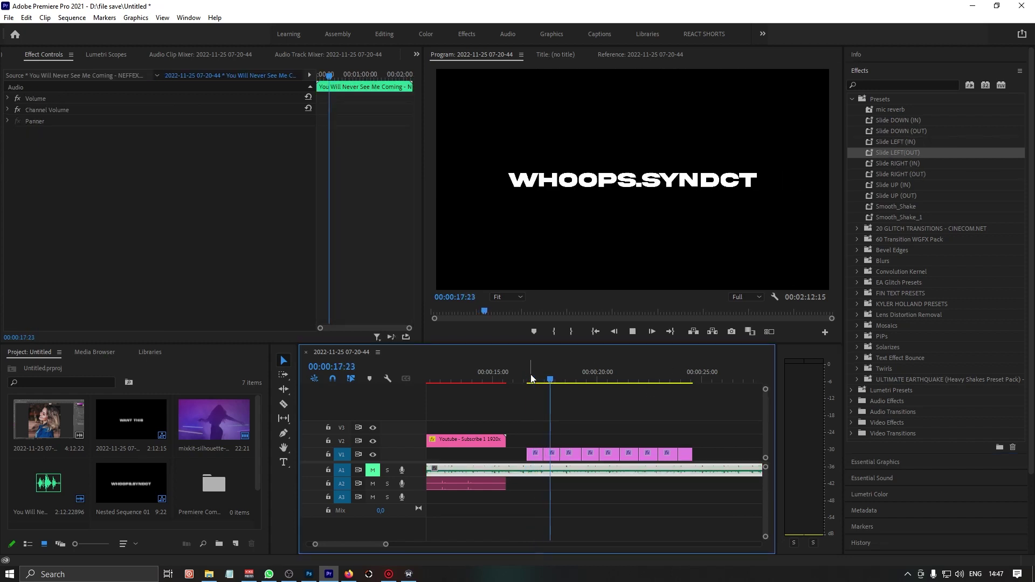
Apply the 20 GLITCH TRANSITIONS Gentle Shake preset to the third piece and preview it.
left_click(571, 454)
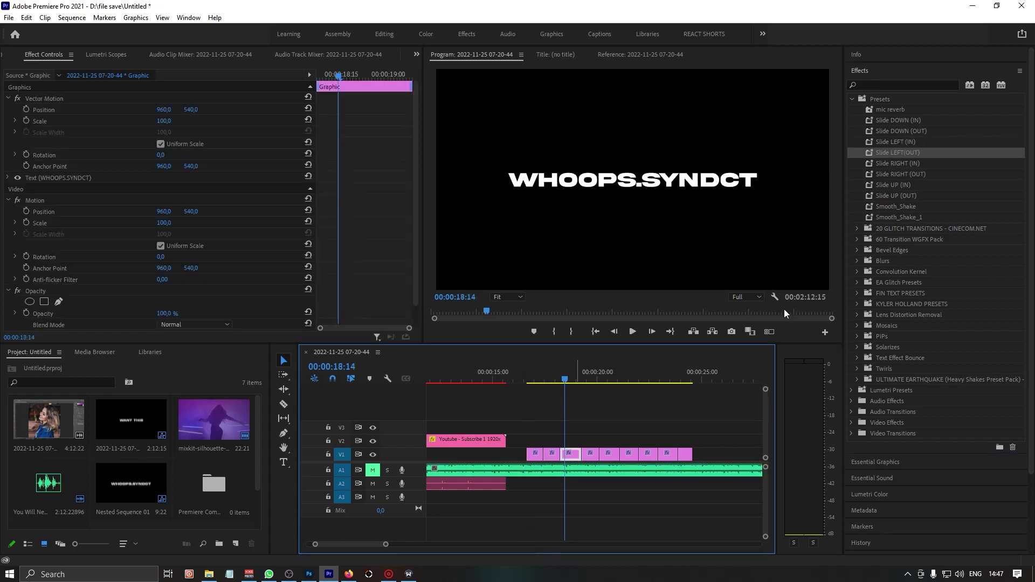
left_click(858, 229)
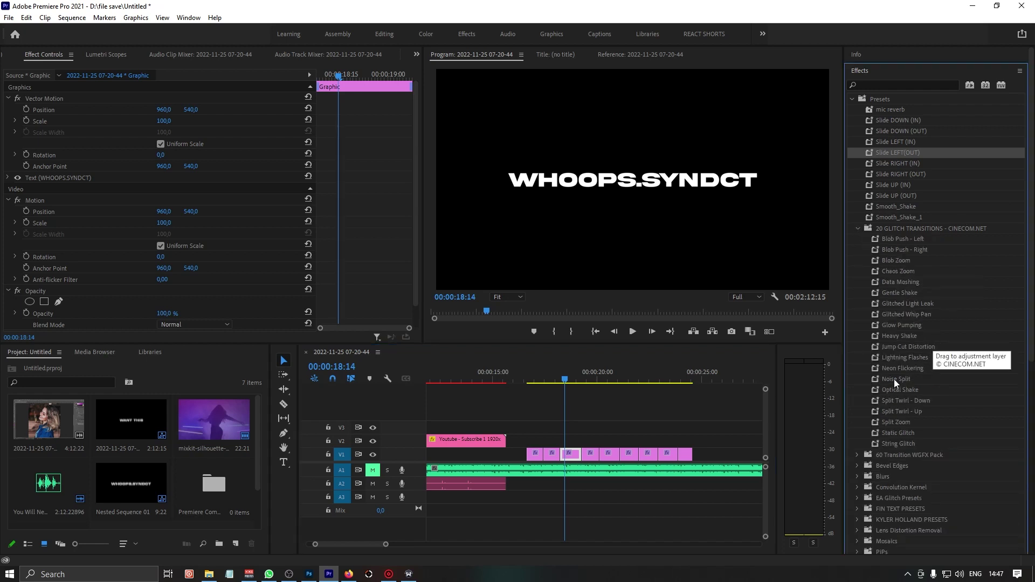
left_click_drag(907, 296, 611, 418)
left_click_drag(584, 462, 581, 458)
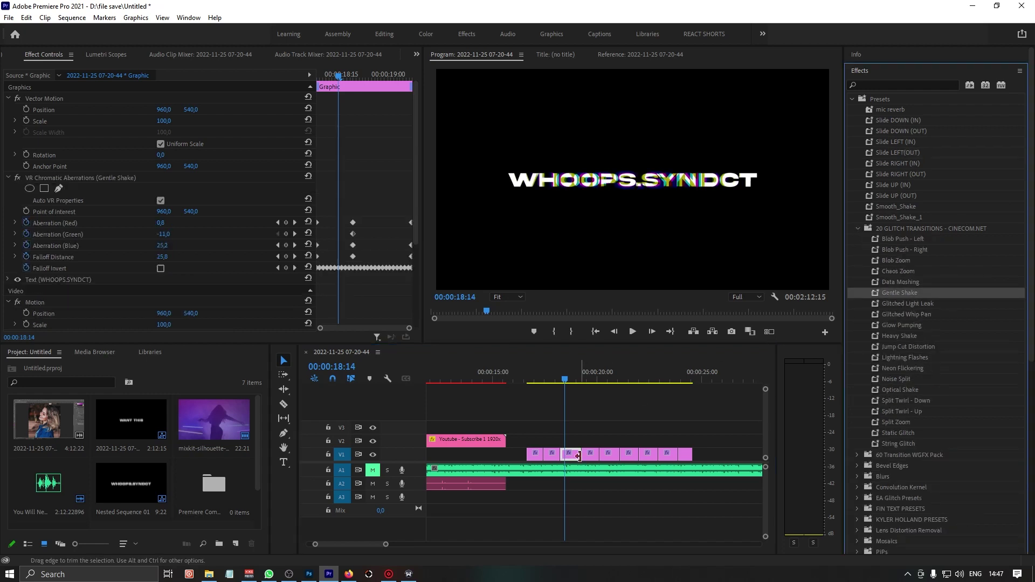
left_click(561, 383)
key("space")
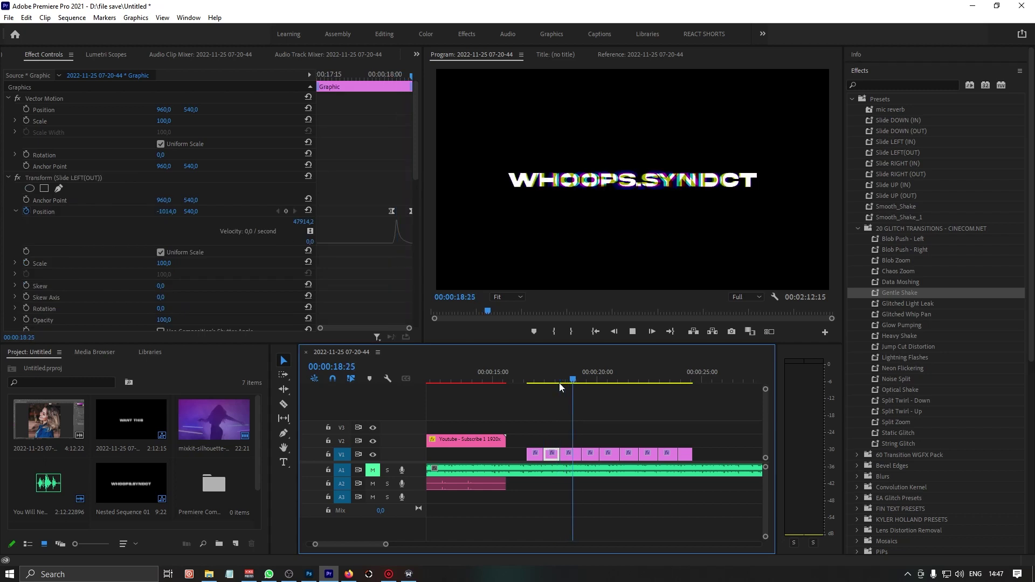
Apply FIN TEXT Transform Preset 2 (pop in) to the fourth piece, then Transform Preset 3 (stretch length) to another.
scroll(887, 414, "down", 2)
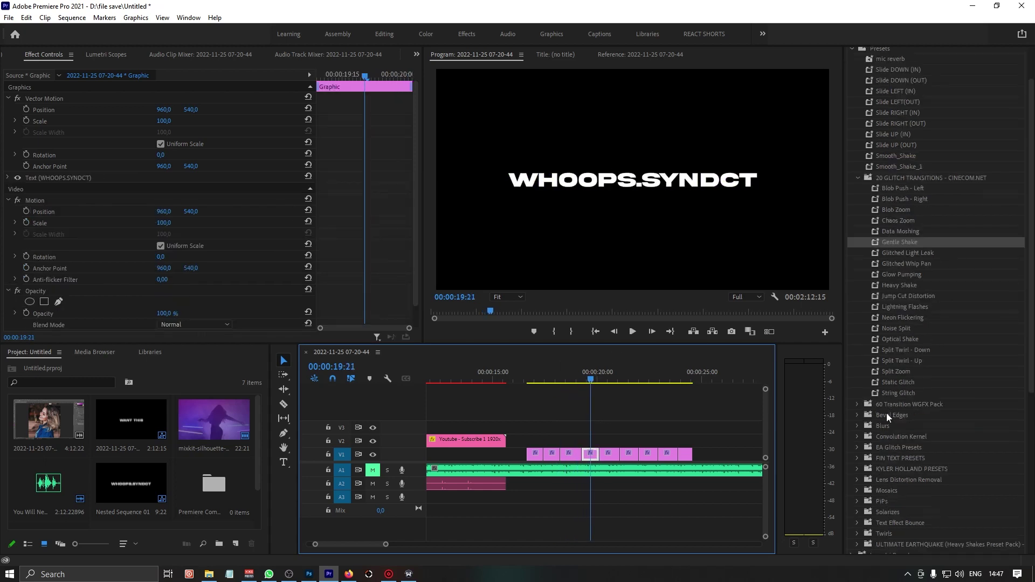
left_click(857, 405)
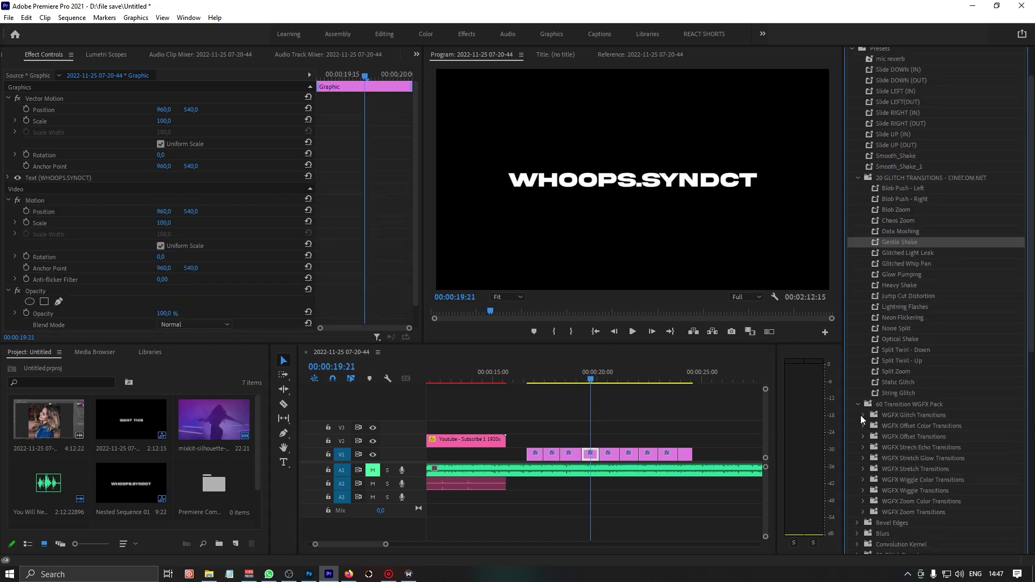
left_click(858, 404)
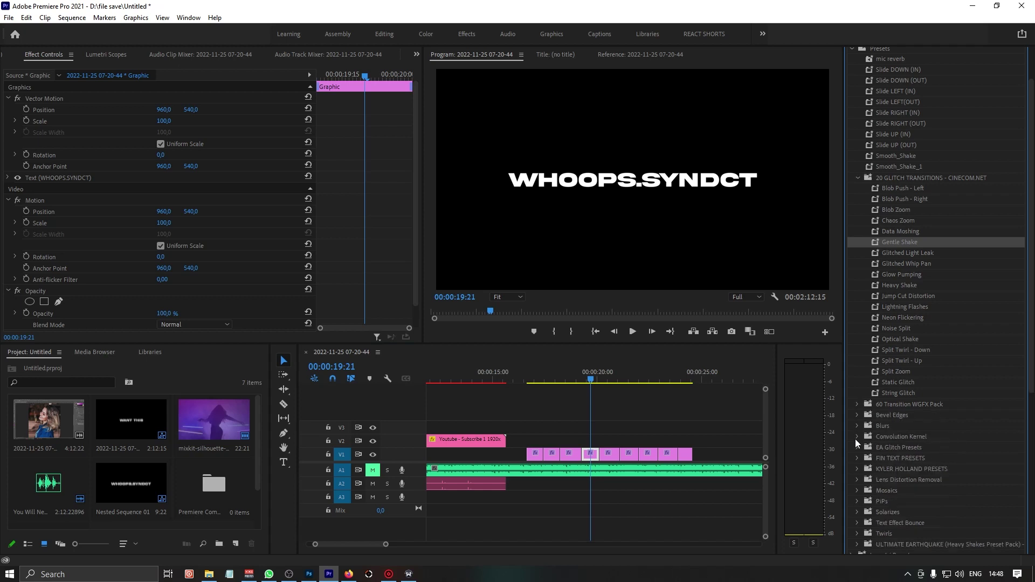
left_click(857, 459)
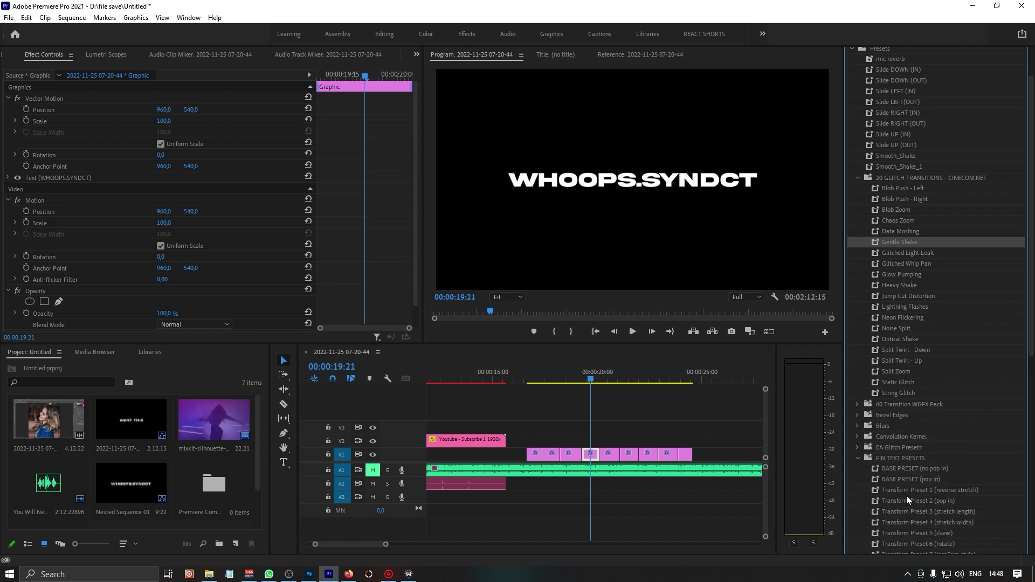
left_click_drag(906, 500, 618, 454)
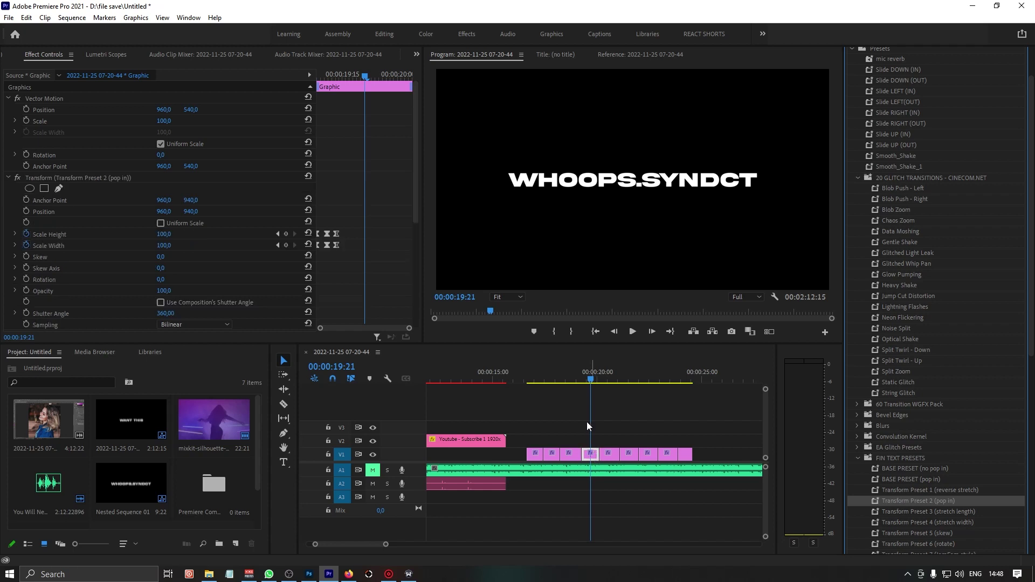
left_click(570, 454)
key("space")
key("space")
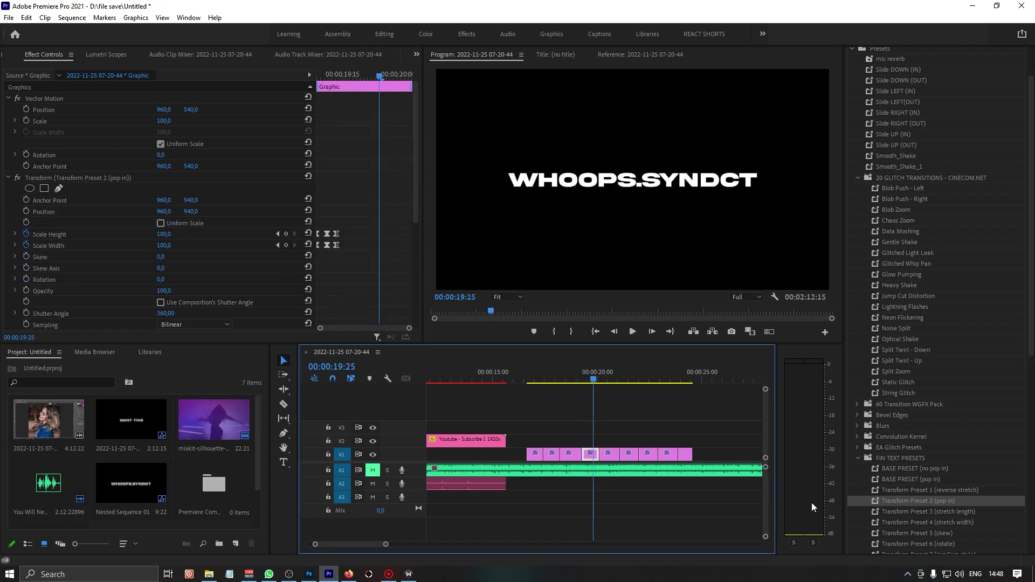
mouse_move(920, 512)
left_mouse_down()
mouse_move(580, 463)
mouse_move(607, 455)
left_mouse_up()
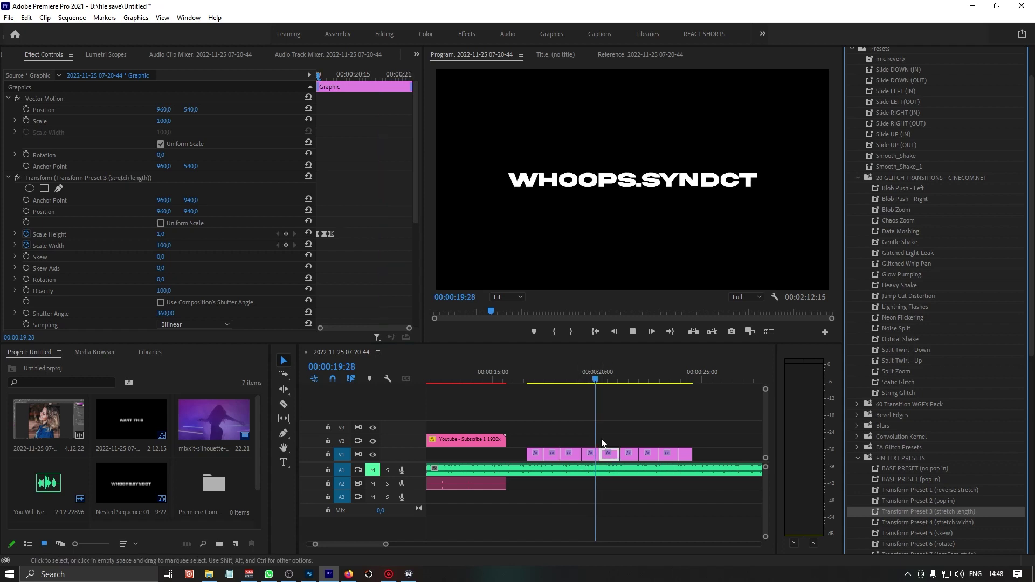
Preview the stretch preset, then expand KYLER HOLLAND PRESETS text animations with 01 IN and 02 OUT open.
key("space")
key("space")
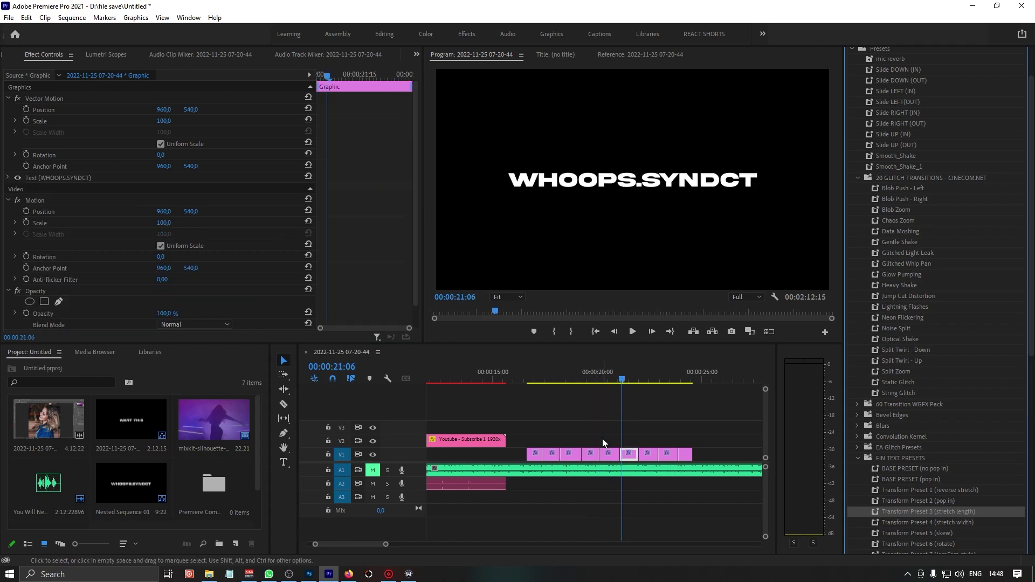
scroll(603, 438, "down", 2)
scroll(909, 460, "down", 2)
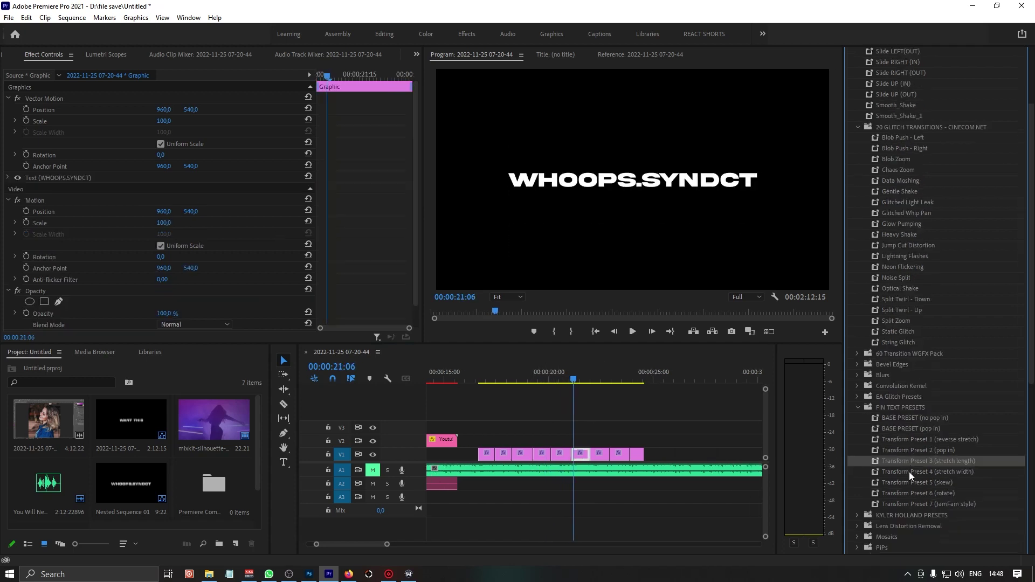
left_click(858, 515)
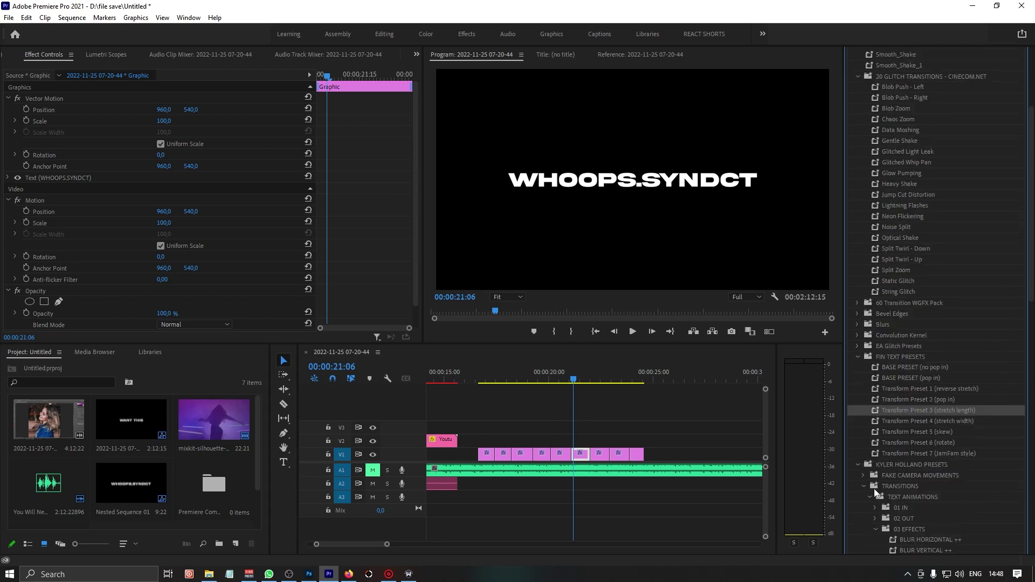
scroll(870, 516, "down", 2)
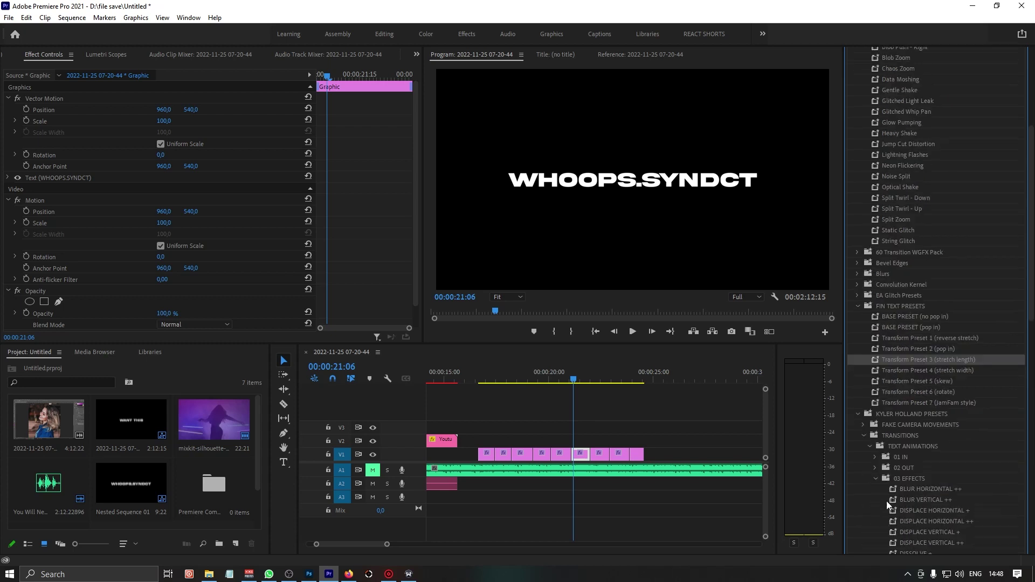
left_click(875, 457)
scroll(875, 480, "down", 2)
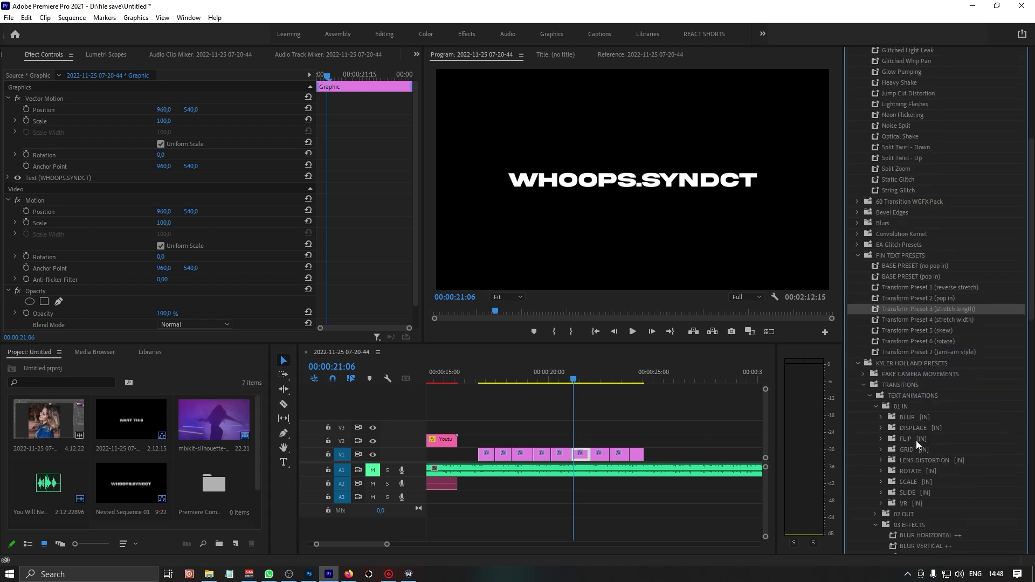
left_click(874, 515)
scroll(934, 510, "down", 2)
scroll(943, 474, "down", 2)
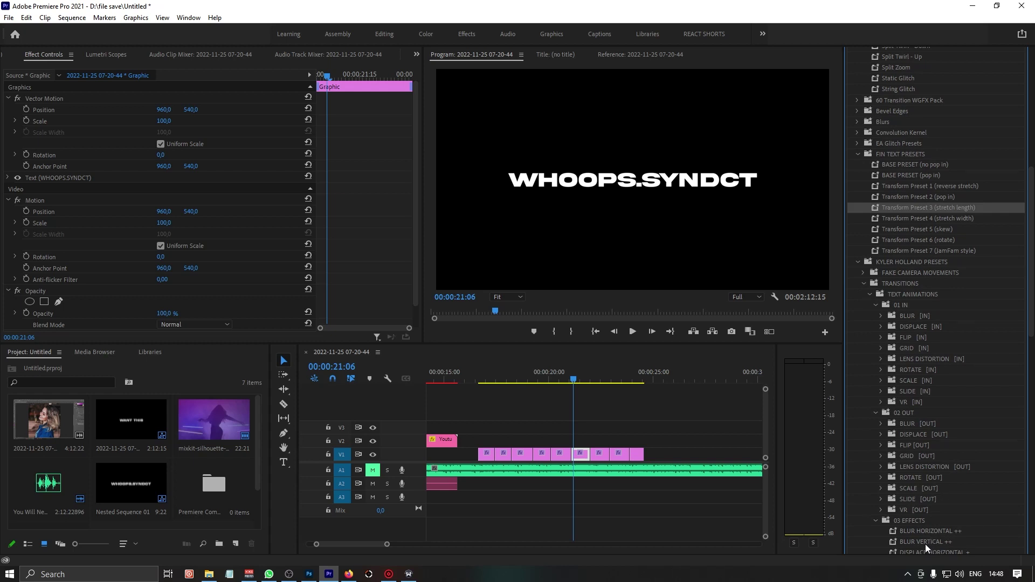
Apply BLUR VERTICAL ++ to the current title clip and play it back.
left_click_drag(924, 542, 691, 465)
left_click_drag(581, 454, 582, 453)
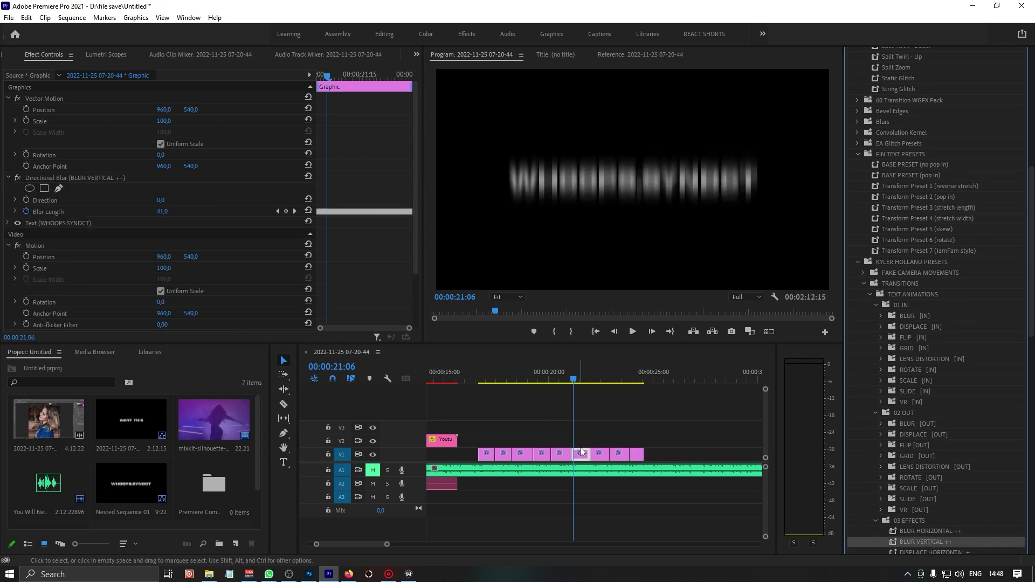
left_click(572, 379)
key("space")
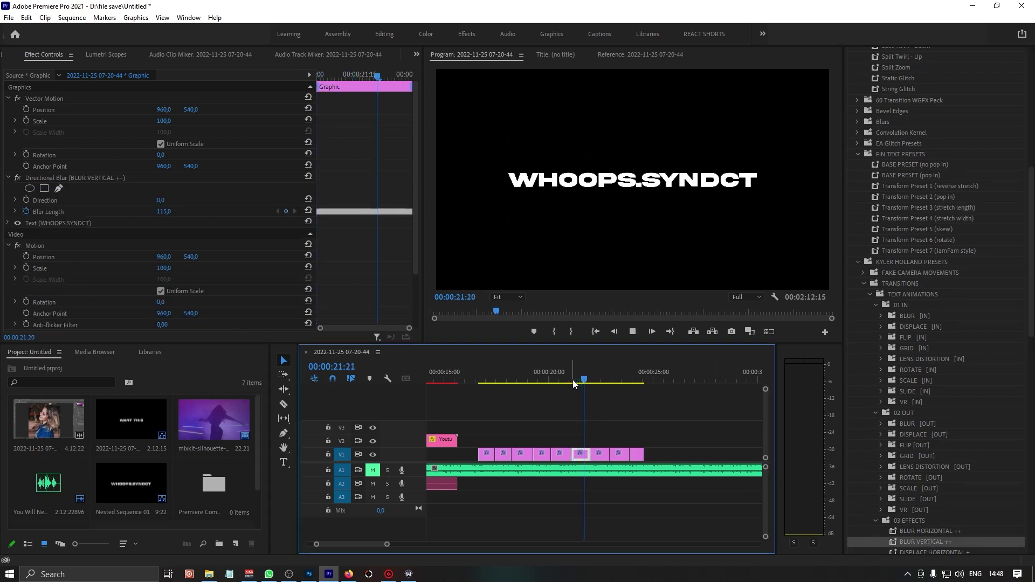
key("space")
Apply DISPLACE VERTICAL + to the next title clip and preview the animation.
scroll(989, 539, "down", 2)
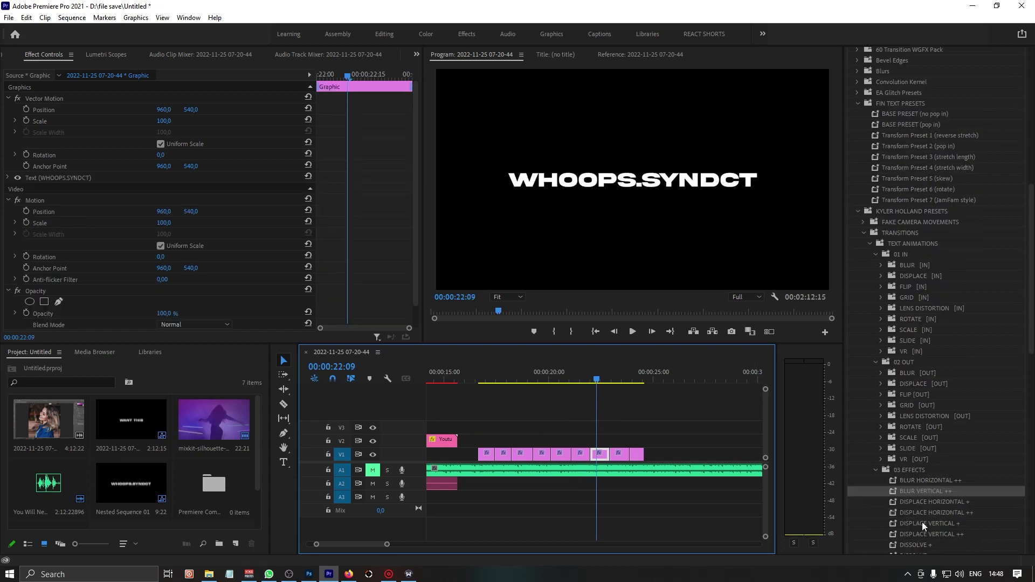
left_click_drag(923, 524, 700, 470)
left_click_drag(604, 456, 605, 455)
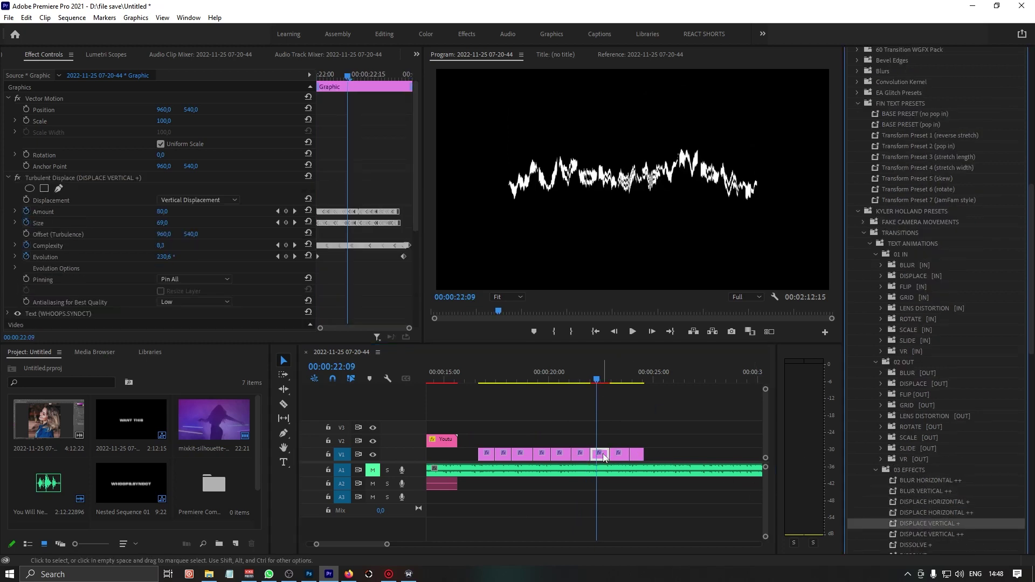
left_click(591, 383)
key("space")
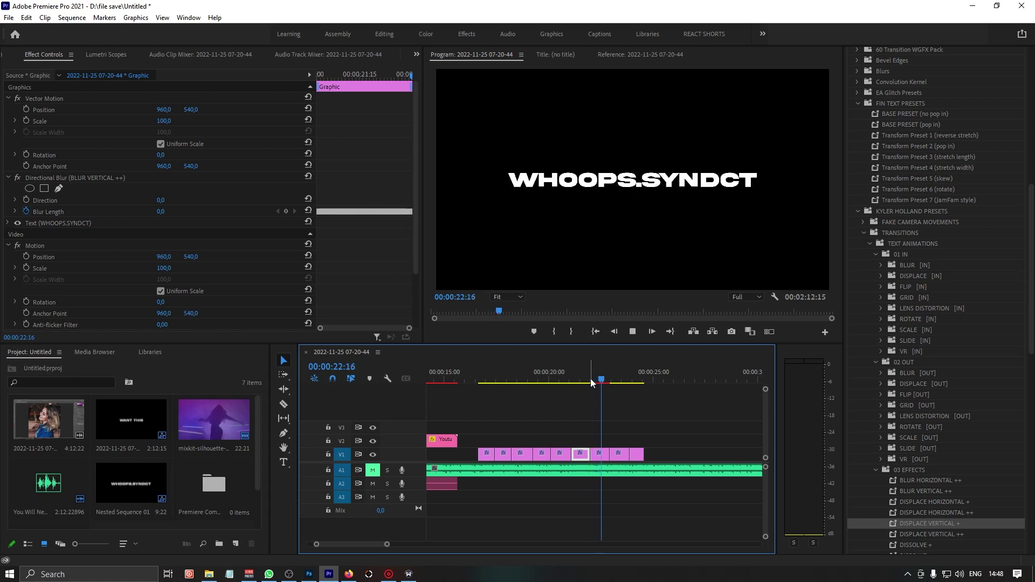
Apply GLOW + to the following title clip and play back the glow.
scroll(931, 529, "down", 2)
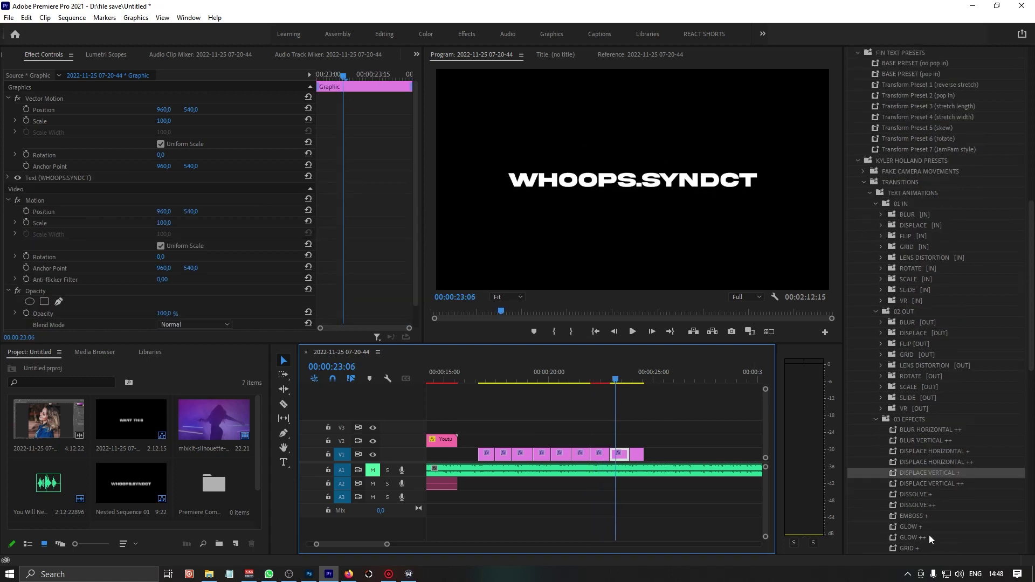
left_click_drag(919, 527, 758, 495)
left_click_drag(625, 457, 626, 457)
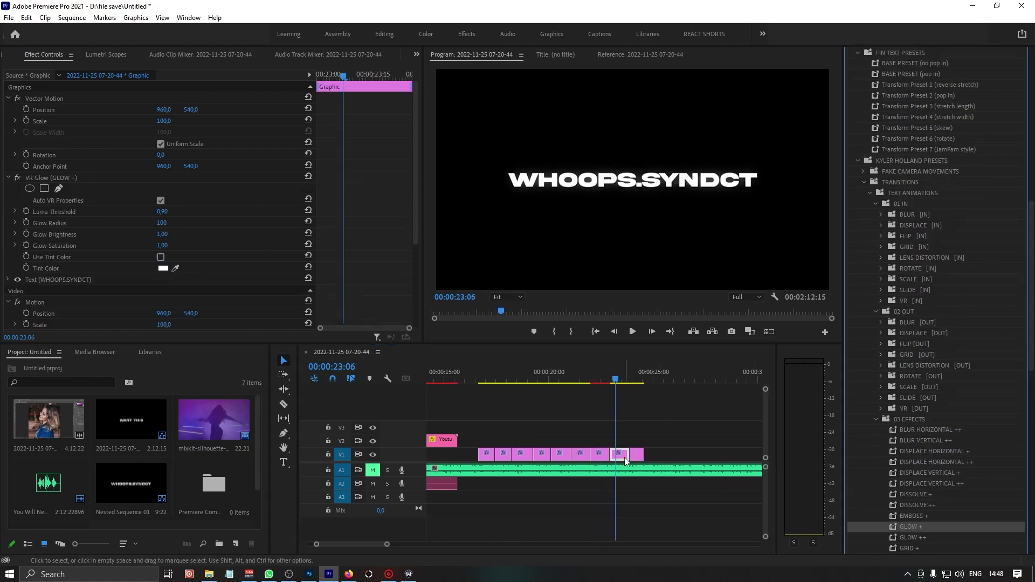
left_click(615, 383)
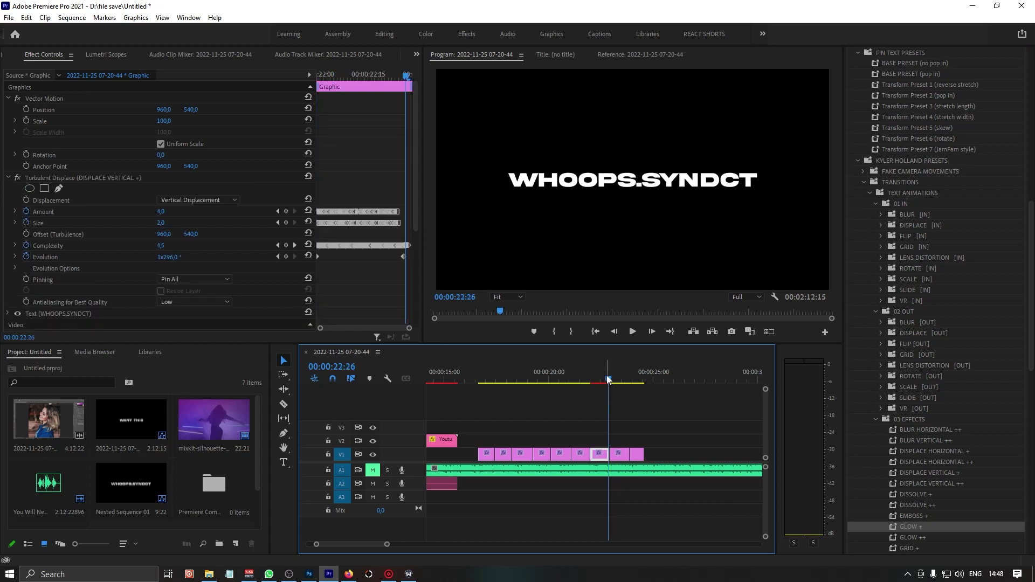
left_click(611, 378)
key("space")
key("space")
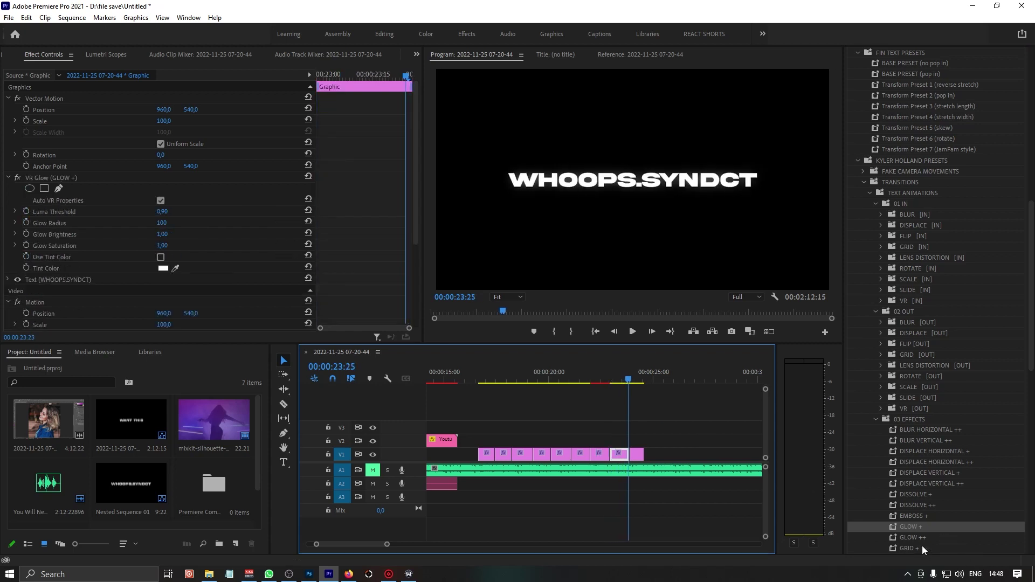
Try GRID + on the next clip, then undo so the grid effect is removed.
left_click_drag(913, 547, 704, 480)
left_click_drag(623, 455, 624, 455)
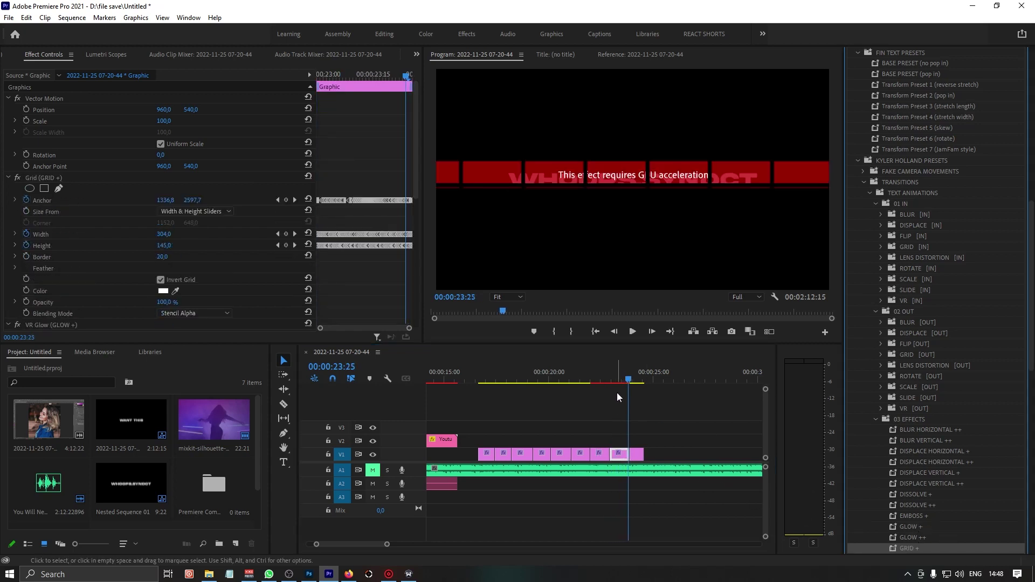
left_click(616, 379)
key("Delete")
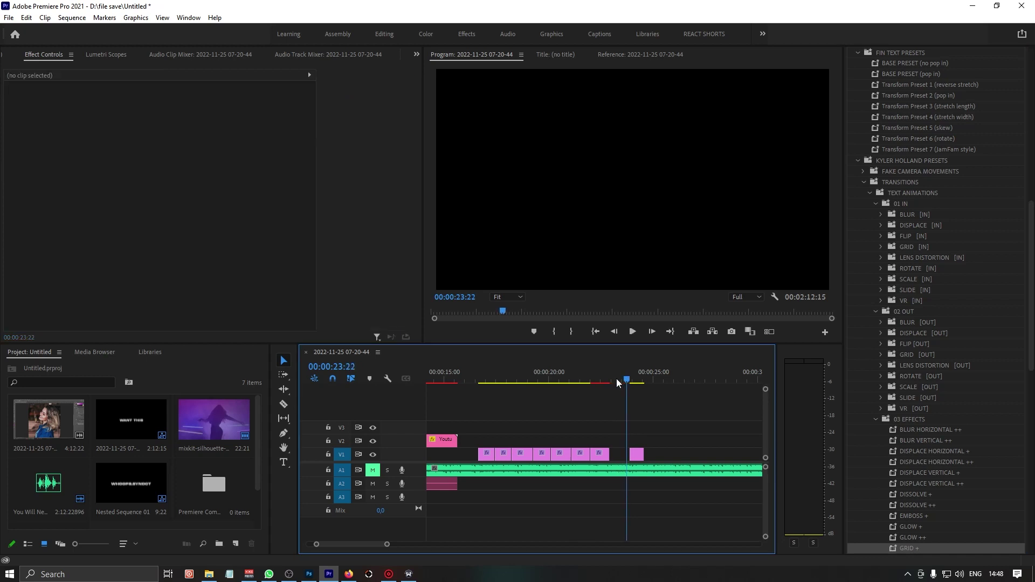
key("ctrl+z")
key("ctrl+z")
Apply OFFSET HORIZONTAL + to the next title clip and preview it.
scroll(966, 500, "down", 2)
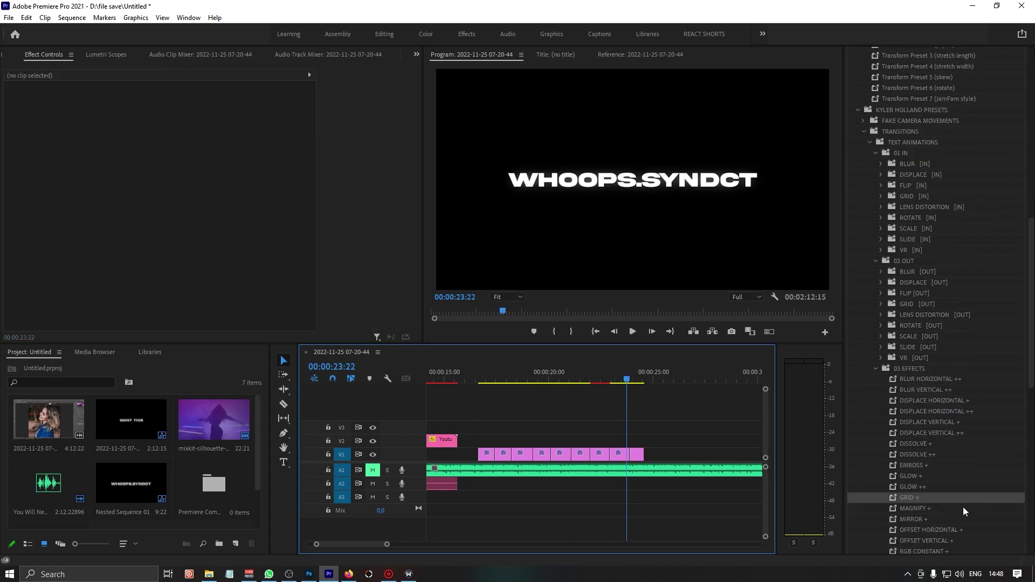
left_click_drag(929, 531, 620, 454)
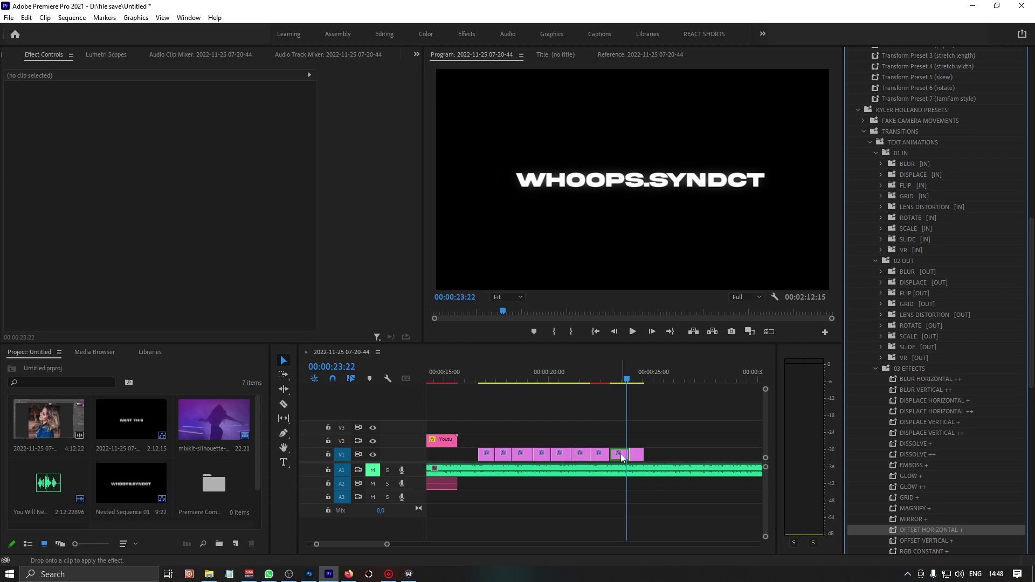
left_click(610, 381)
key("space")
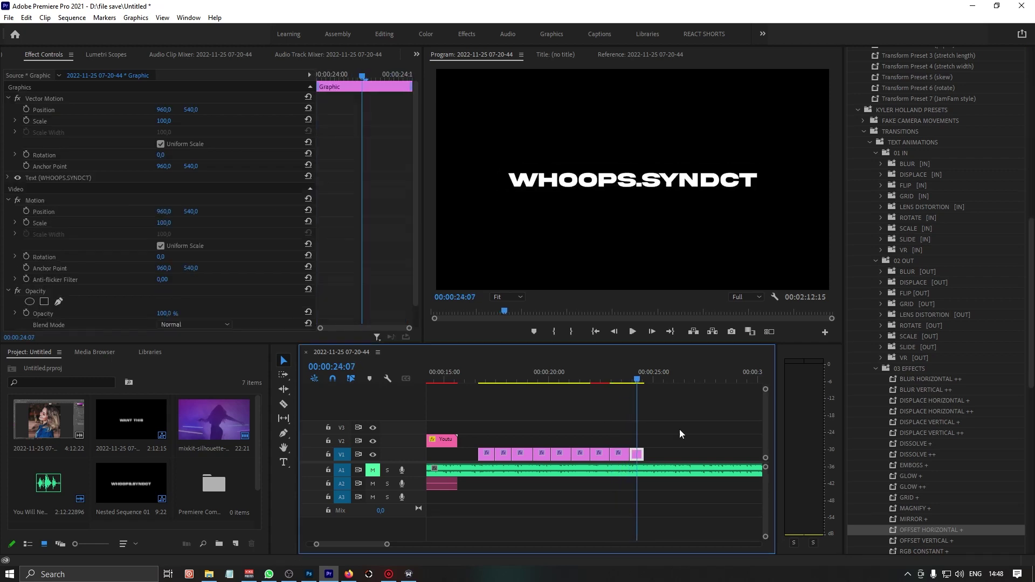
Scroll the Effects panel and expand the ULTIMATE EARTHQUAKE shake presets.
scroll(957, 506, "down", 2)
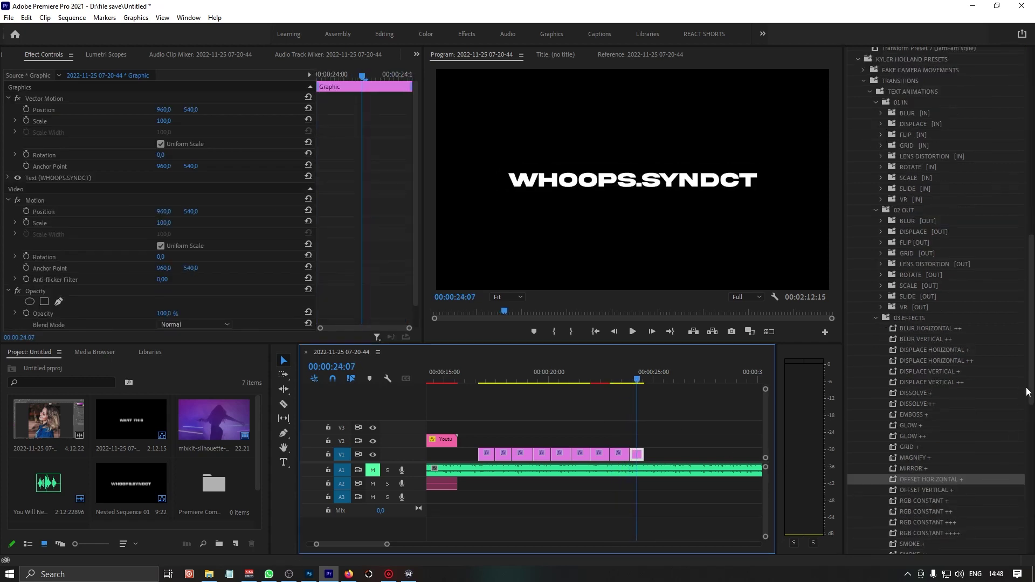
left_click_drag(1028, 392, 1023, 507)
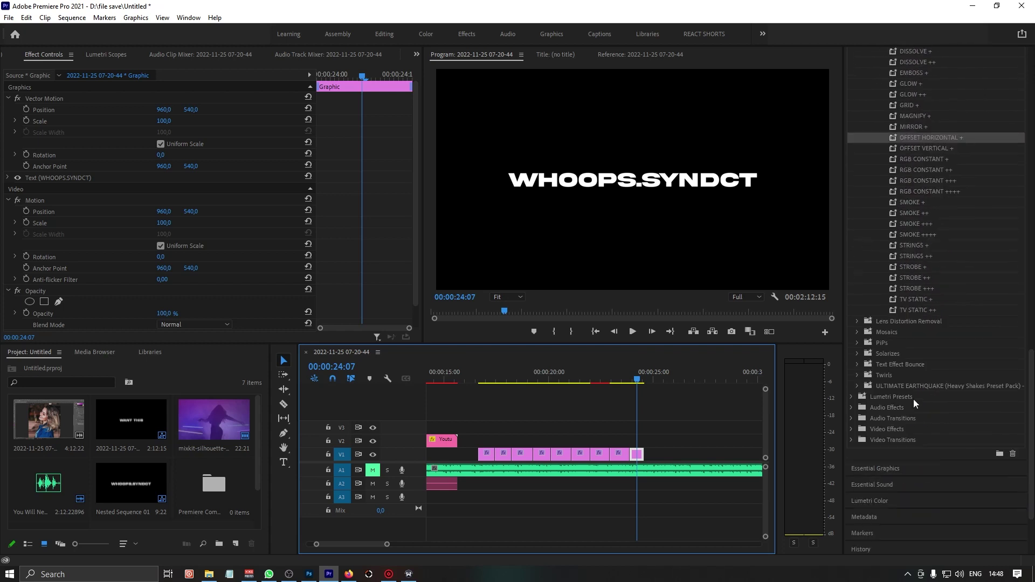
left_click(857, 386)
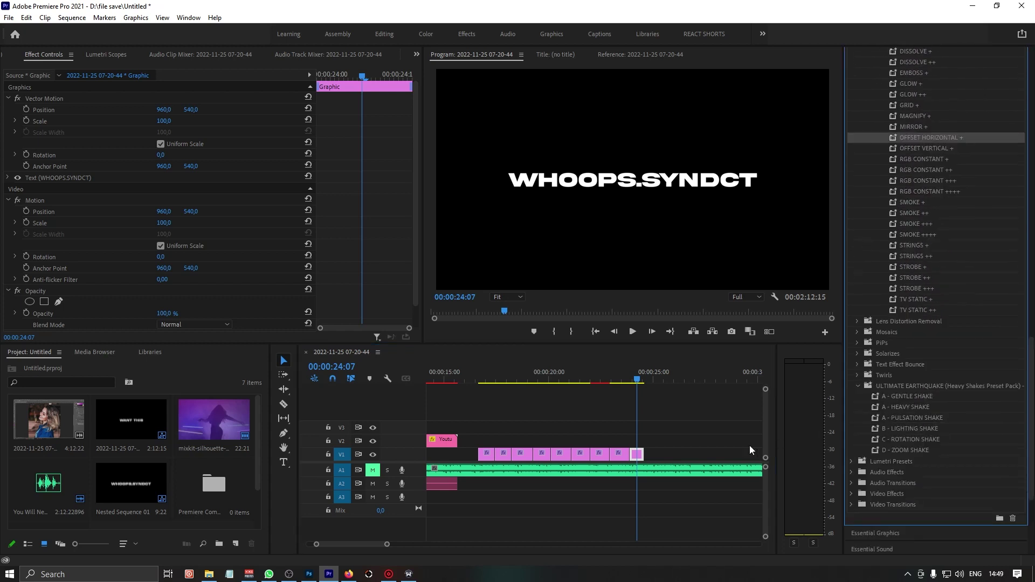
Extend the last title clip to the right and split it in two.
left_click_drag(641, 453, 697, 453)
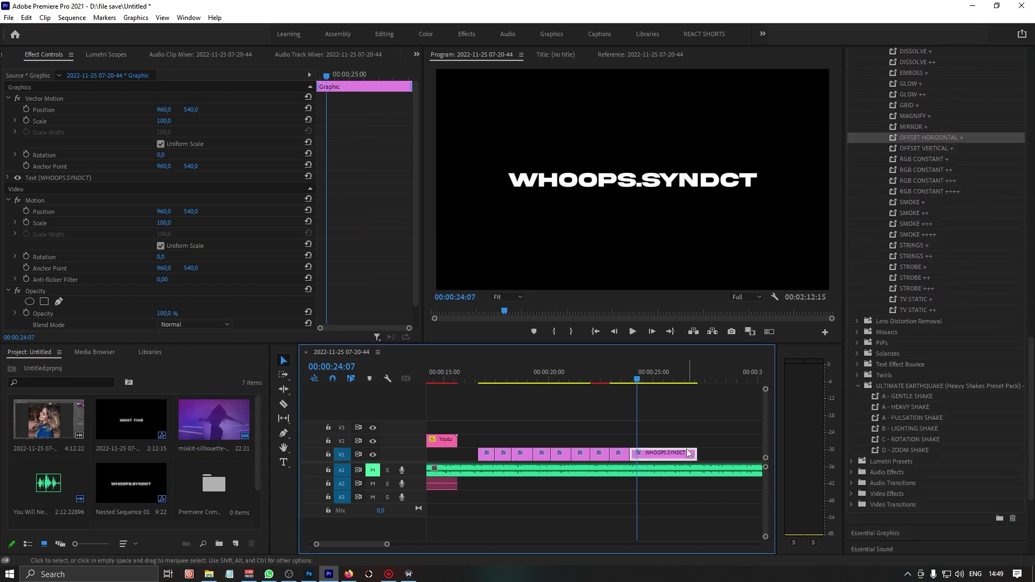
key("c")
left_click(651, 453)
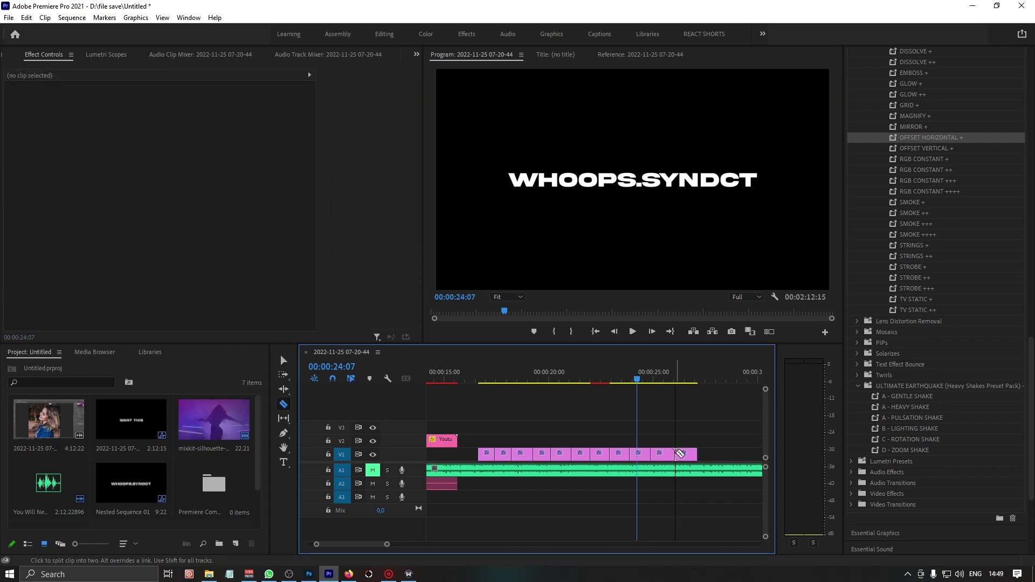
key("v")
Apply A - GENTLE SHAKE, A - PULSATION SHAKE and D - ZOOM SHAKE to the final clips.
left_click_drag(914, 399, 646, 456)
mouse_move(935, 418)
left_mouse_down()
mouse_move(689, 468)
mouse_move(663, 456)
left_mouse_up()
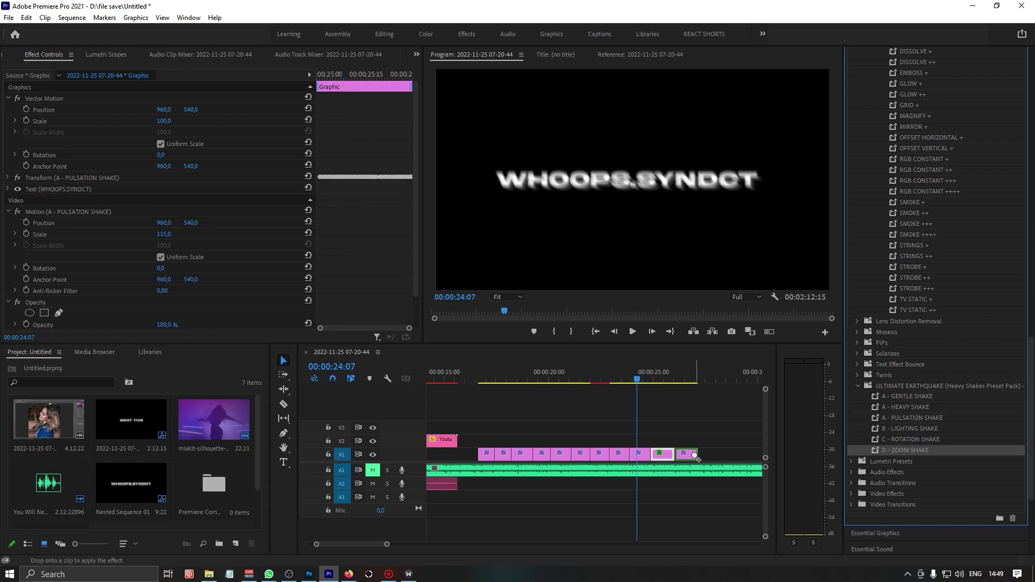
left_click_drag(892, 449, 686, 456)
left_click(478, 376)
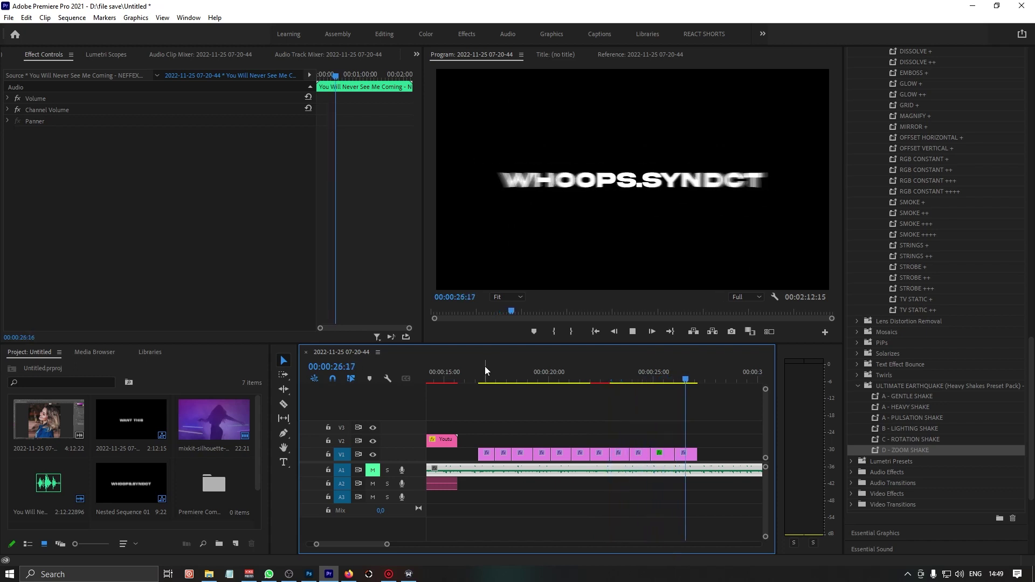
Play back the WHOOPS.SYNDCT sequence full screen to review its glitch, text-animation and shake presets.
key("space")
key("d")
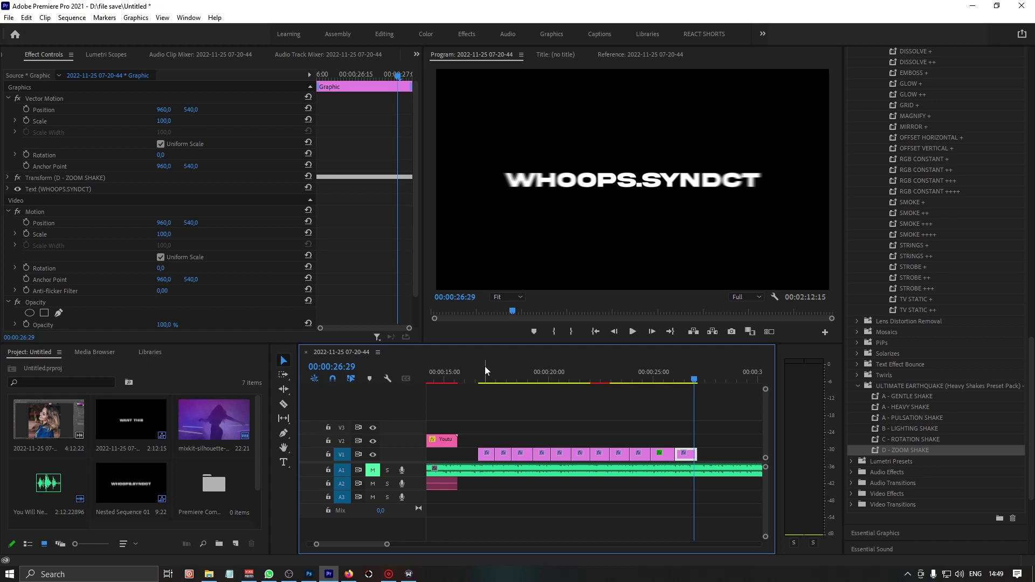